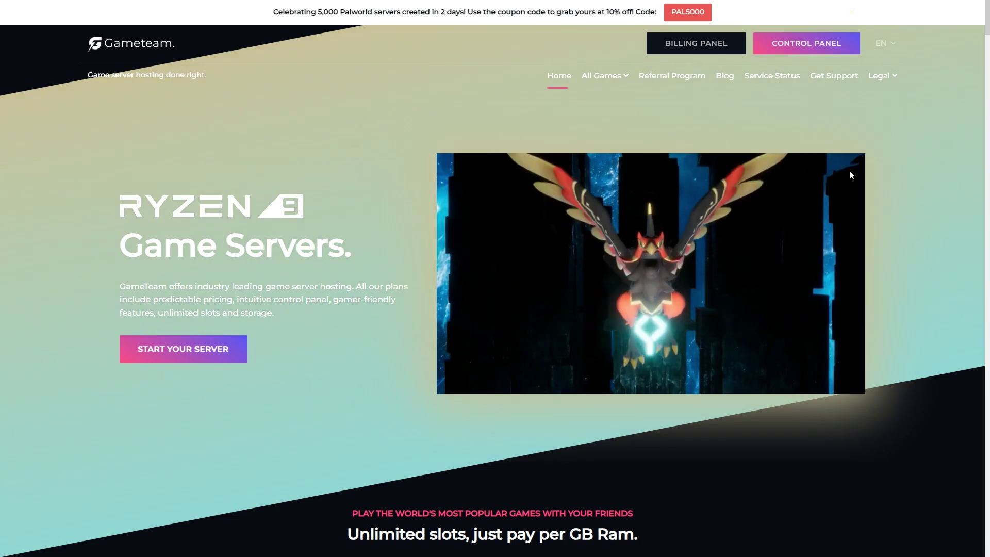
Step: Browse GameTeam's supported-games cards and pick the Enshrouded card
scroll(947, 106, "down", 2)
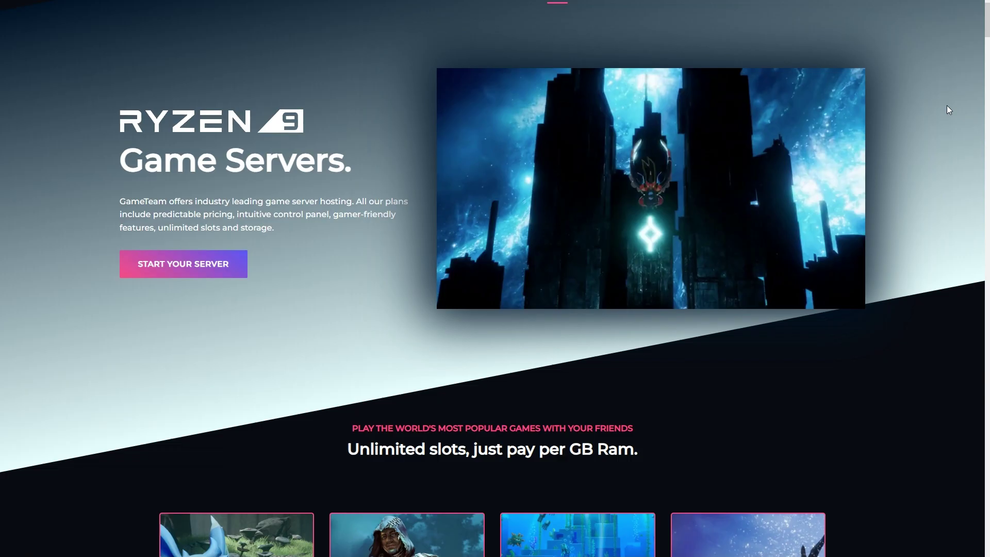
scroll(952, 123, "down", 5)
scroll(952, 124, "up", 4)
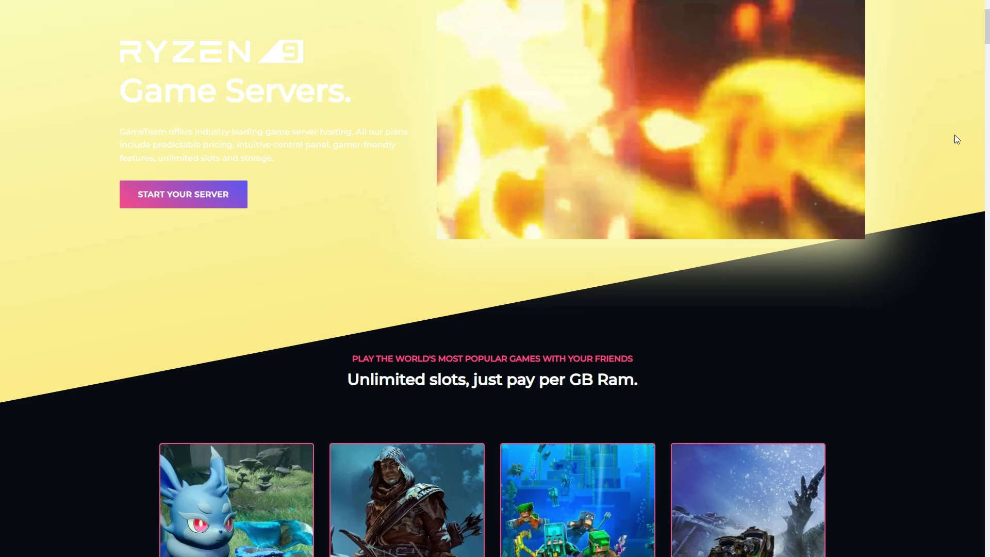
scroll(955, 139, "down", 6)
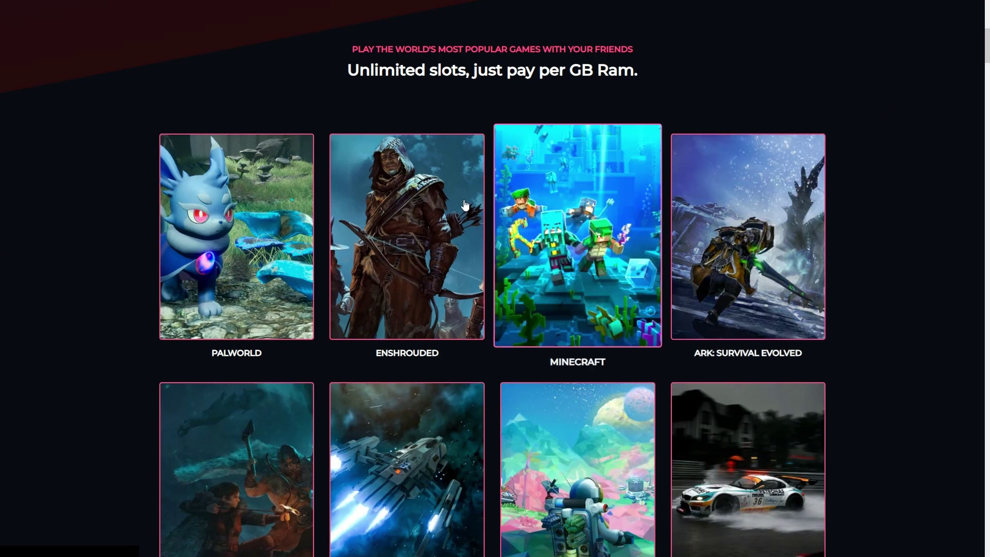
scroll(464, 205, "down", 9)
scroll(684, 166, "up", 3)
scroll(685, 166, "down", 2)
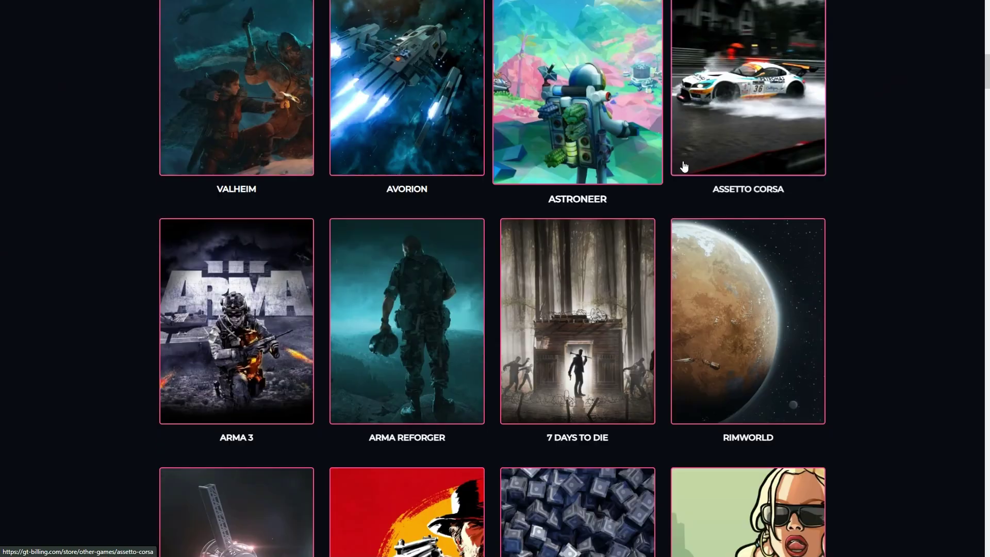
scroll(684, 166, "down", 5)
scroll(689, 162, "up", 12)
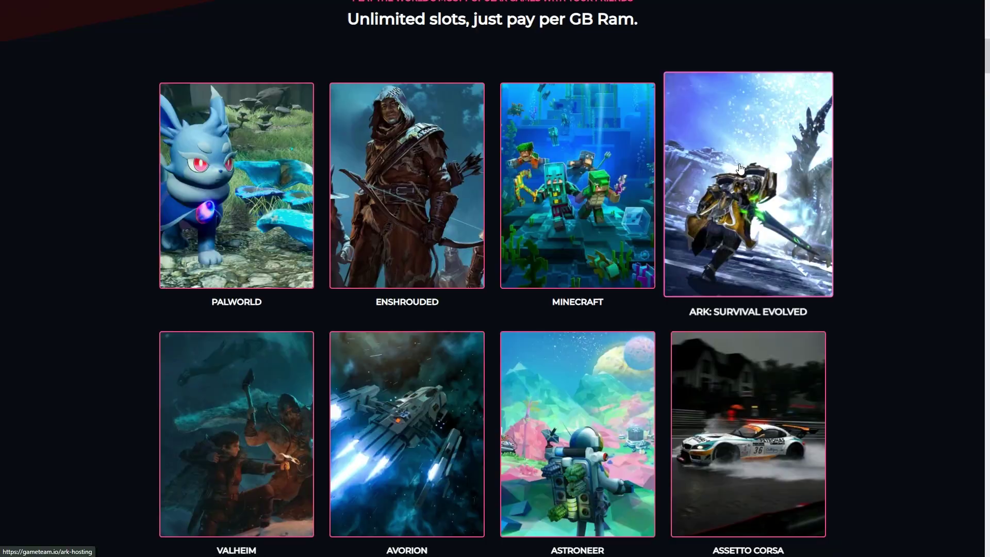
scroll(740, 168, "up", 1)
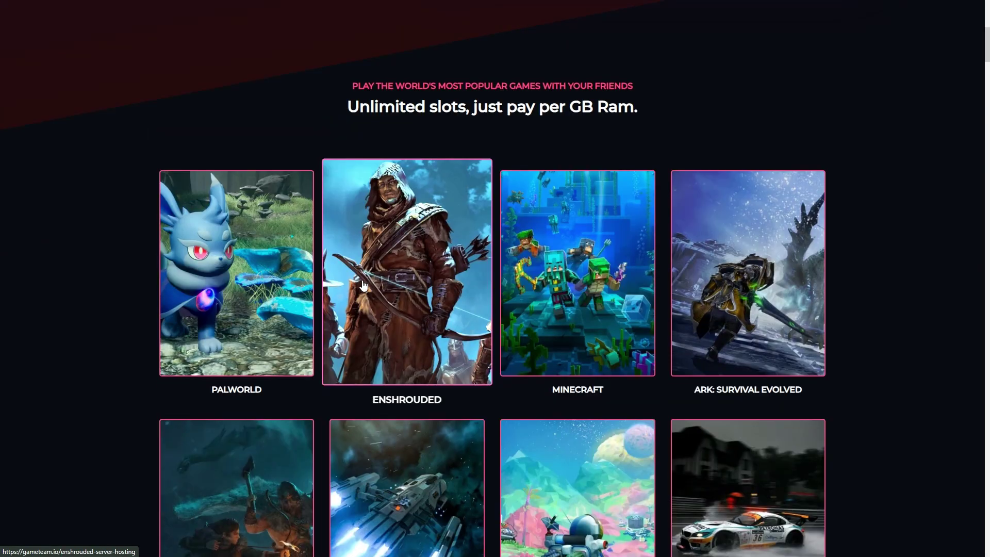
scroll(408, 242, "up", 1)
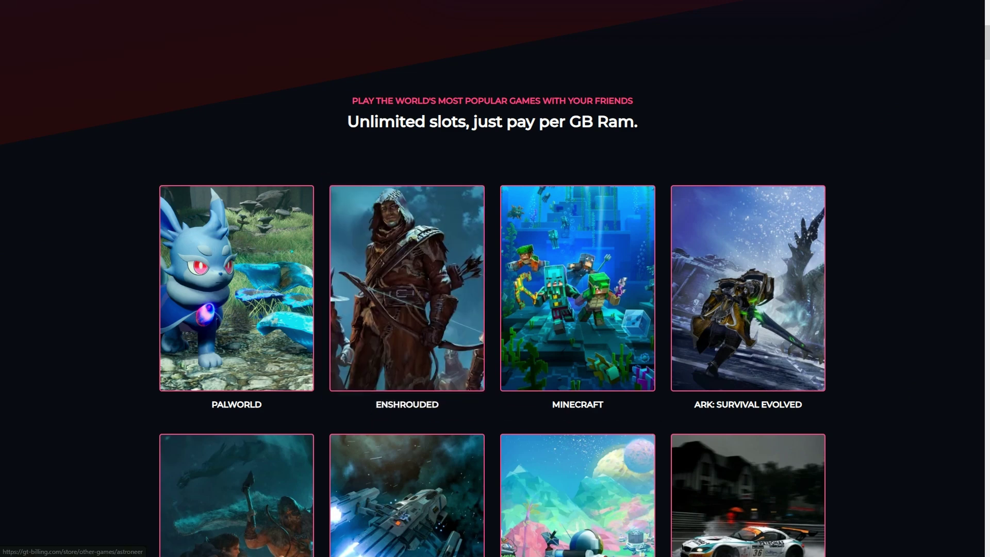
left_click(431, 330)
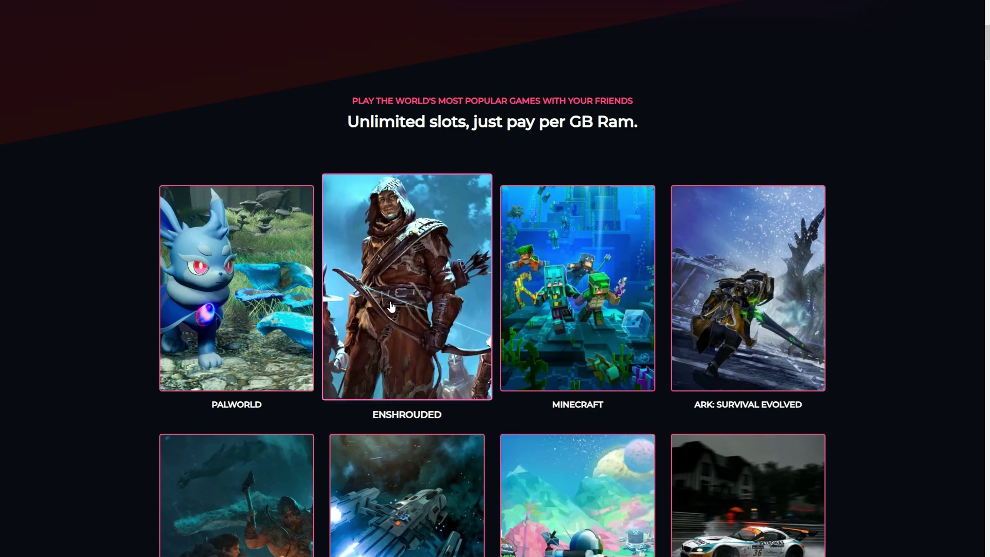
left_click_drag(446, 208, 494, 211)
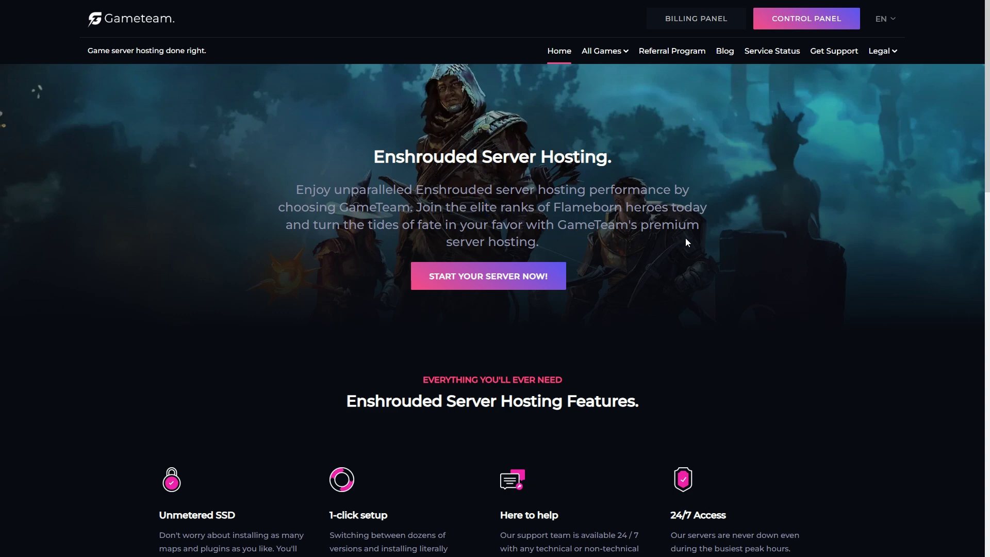
scroll(696, 242, "down", 8)
scroll(709, 247, "down", 7)
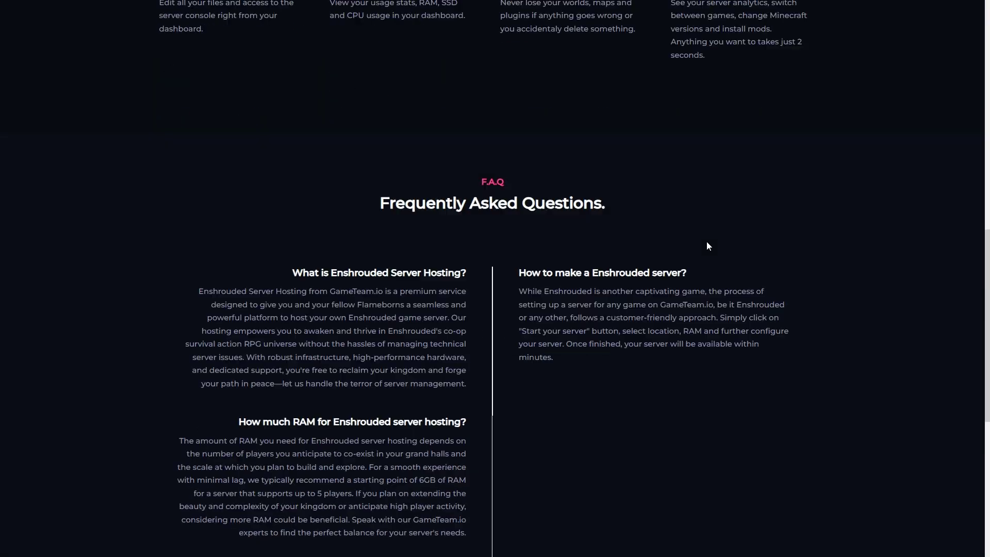
left_click_drag(248, 328, 412, 330)
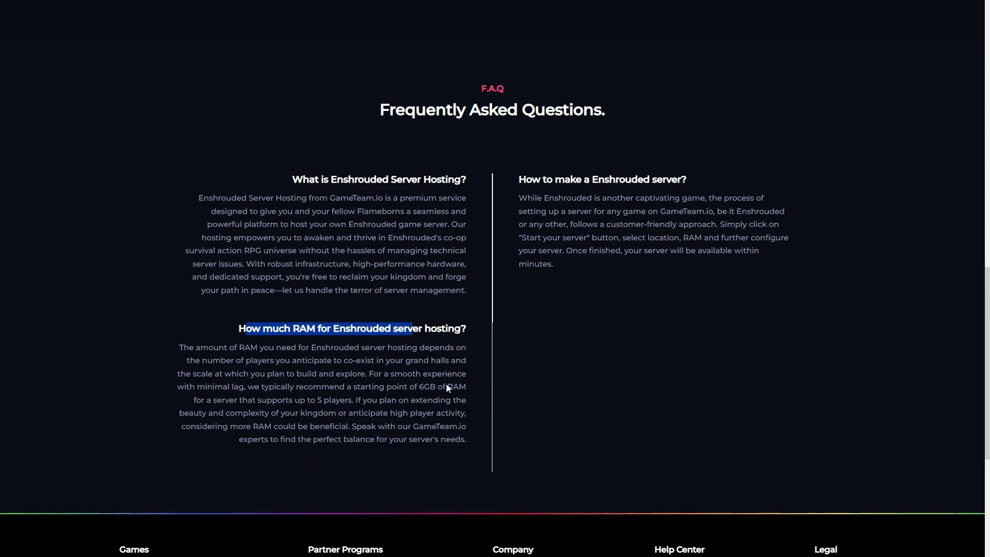
left_click_drag(446, 386, 399, 387)
scroll(378, 289, "up", 2)
scroll(378, 288, "up", 14)
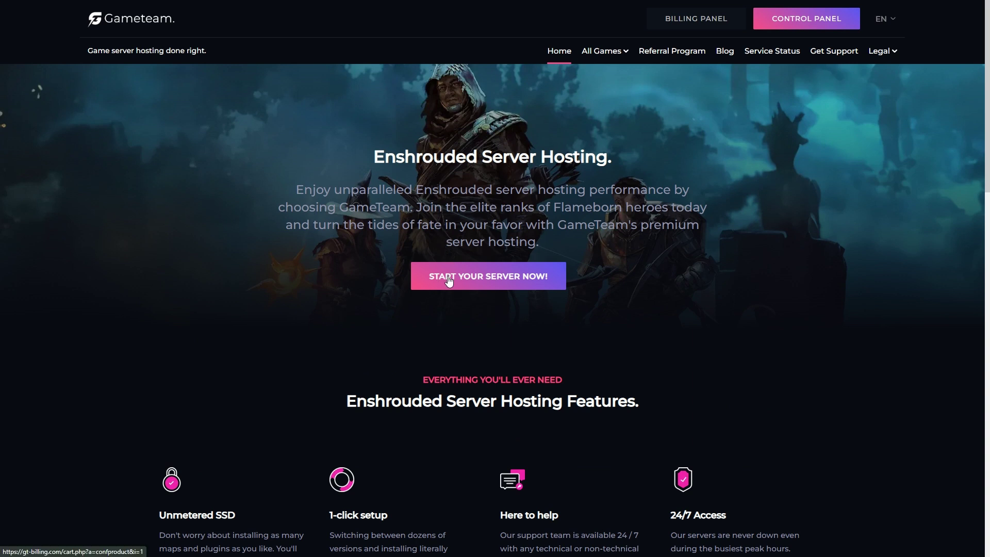
left_click_drag(371, 155, 633, 152)
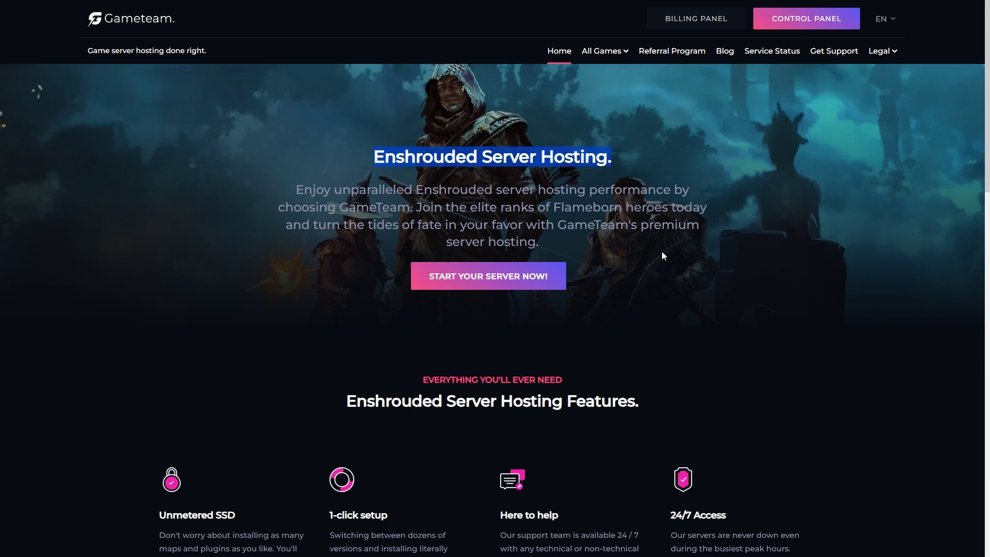
left_click(520, 274)
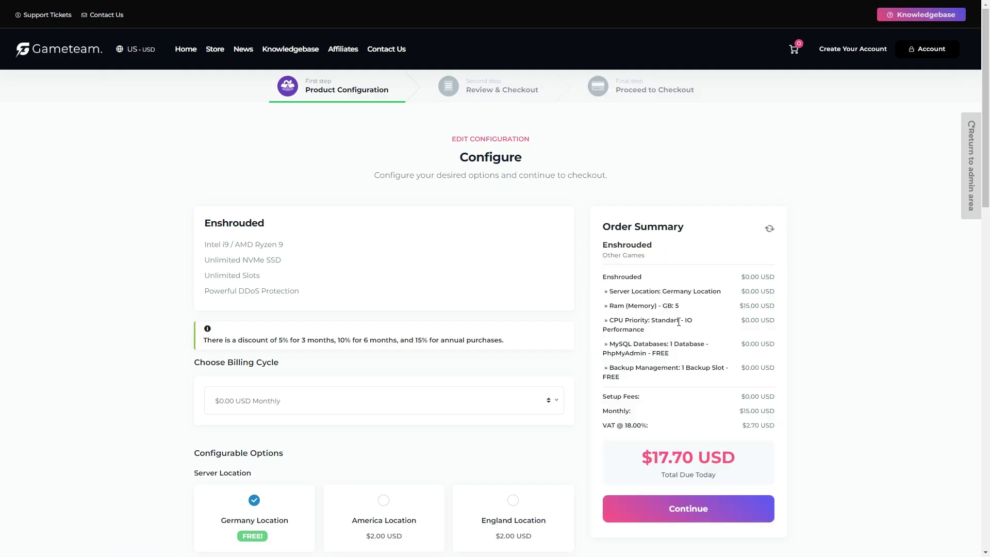
Step: Review the Enshrouded Configure page options: Germany, 5 GB RAM, Standart CPU priority, $17.70 total
scroll(598, 321, "down", 4)
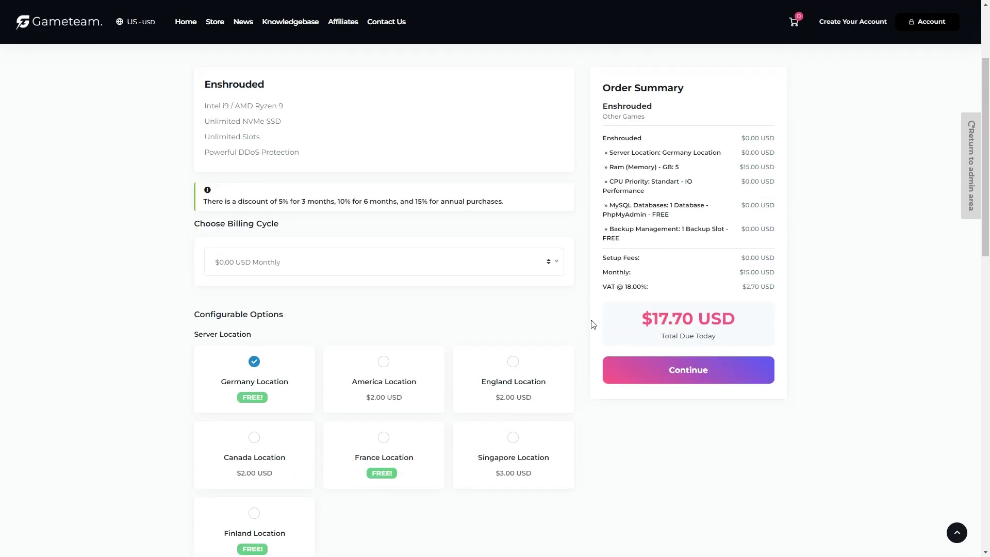
scroll(593, 324, "up", 3)
scroll(593, 324, "up", 1)
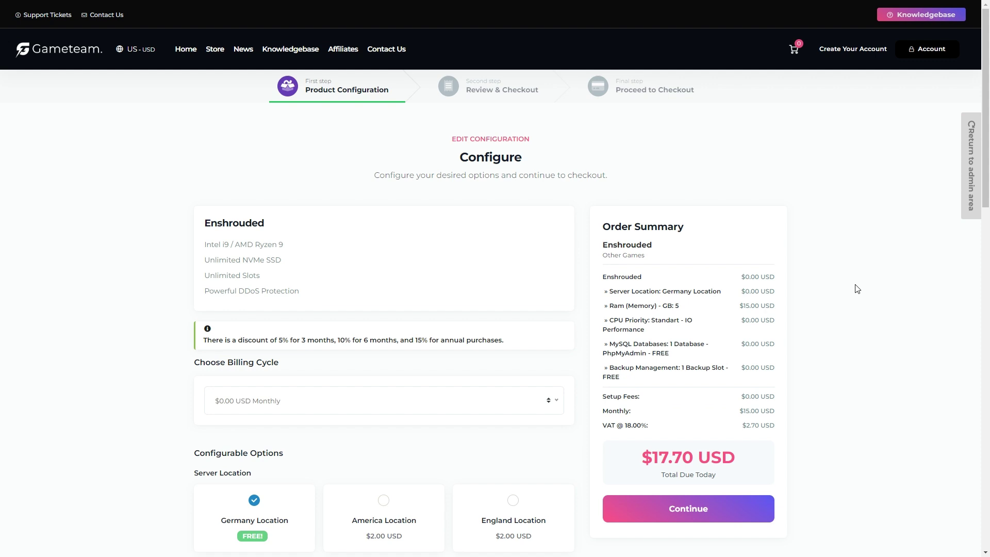
scroll(857, 289, "down", 6)
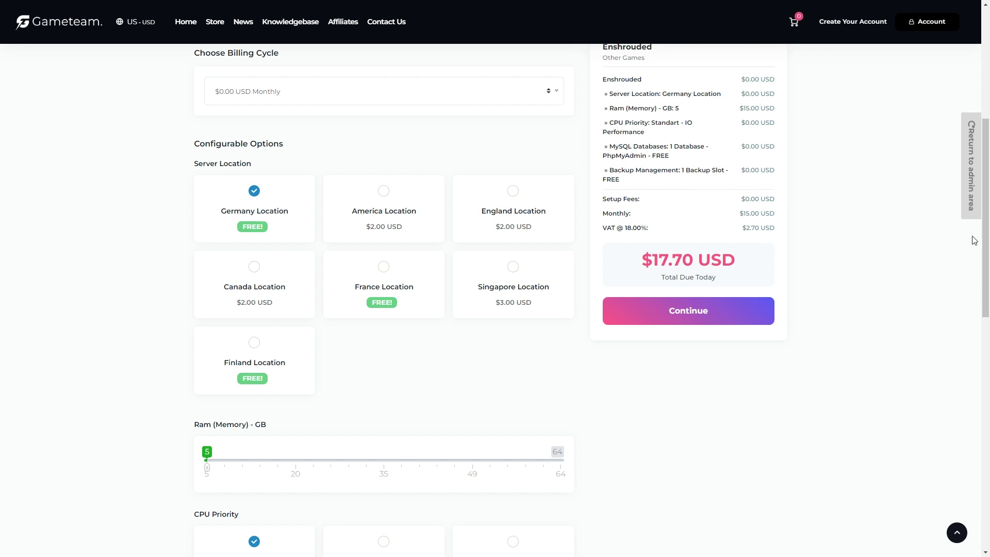
left_click_drag(984, 250, 984, 258)
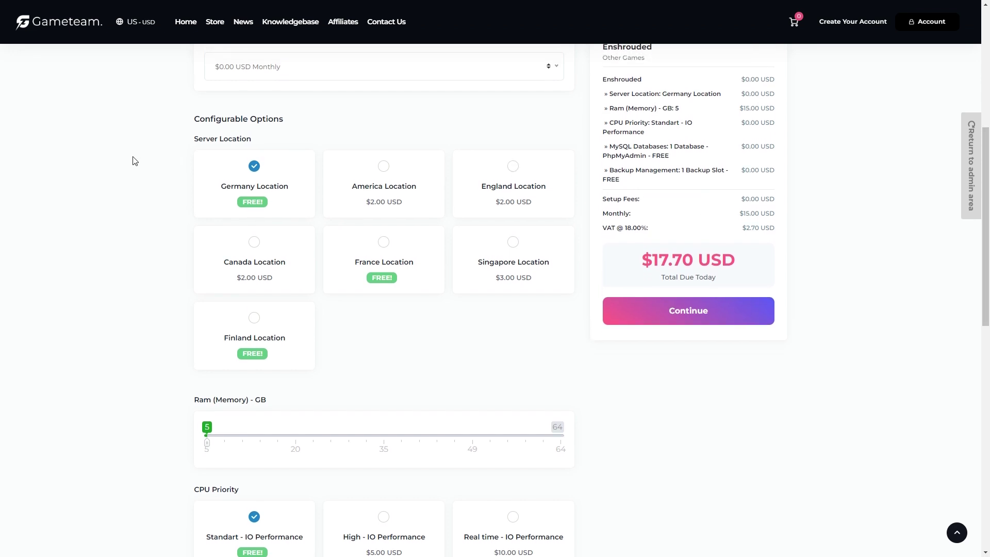
scroll(132, 162, "down", 3)
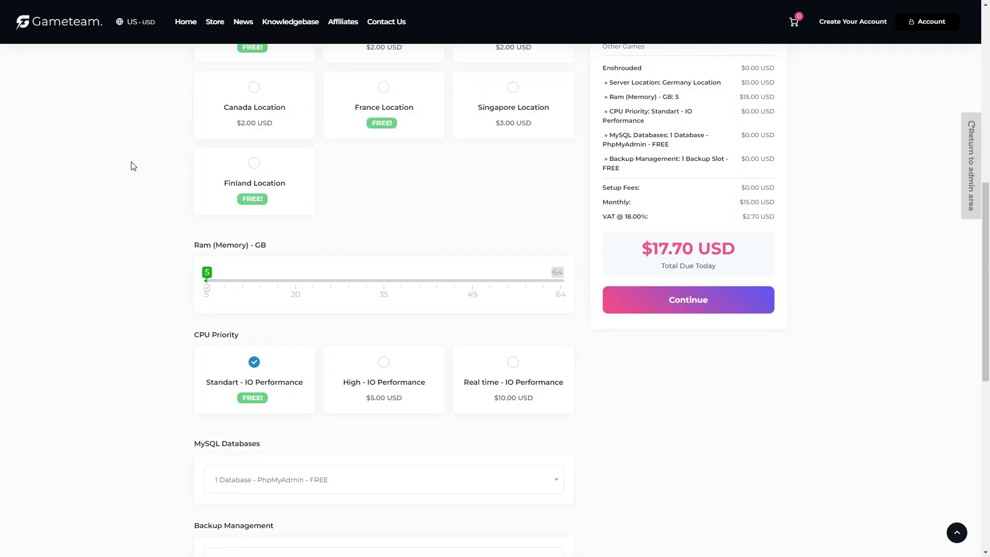
scroll(133, 166, "up", 5)
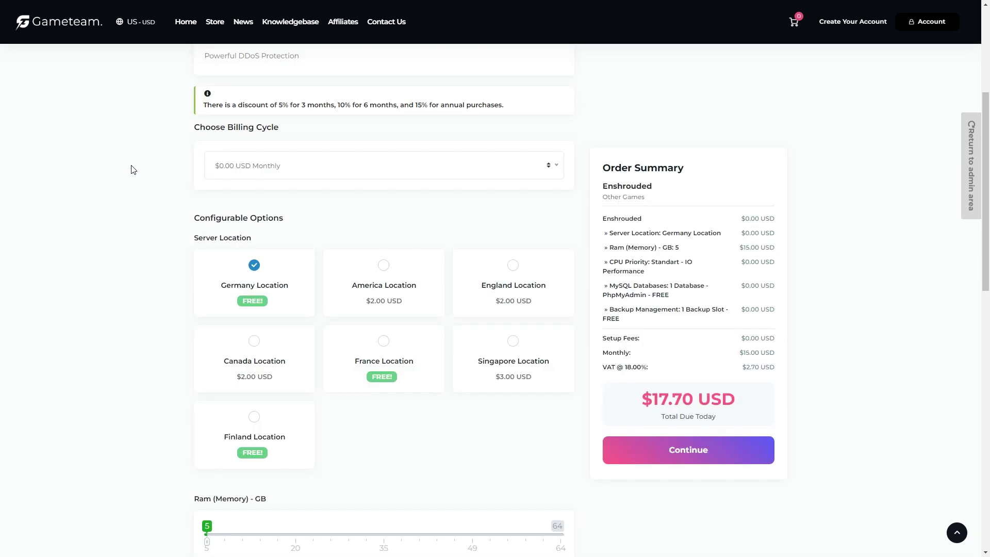
scroll(139, 186, "down", 4)
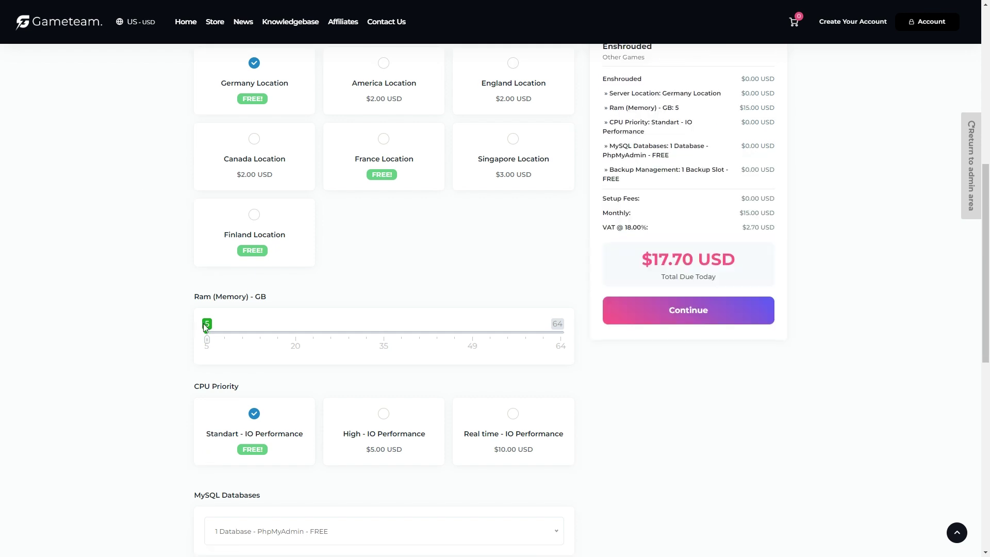
Step: Try 20 GB of RAM, then set the server's RAM to 10 GB
left_click_drag(205, 327, 433, 343)
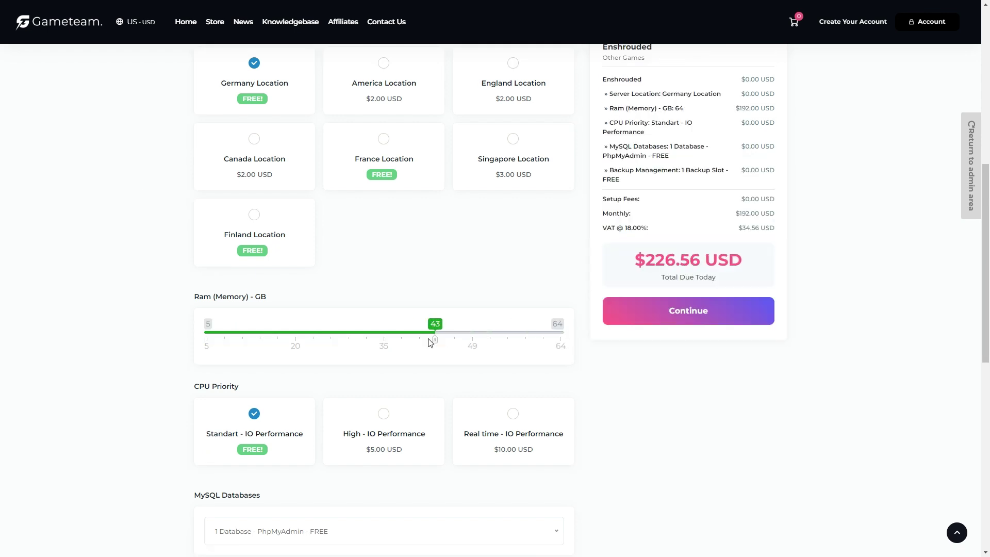
left_click(297, 338)
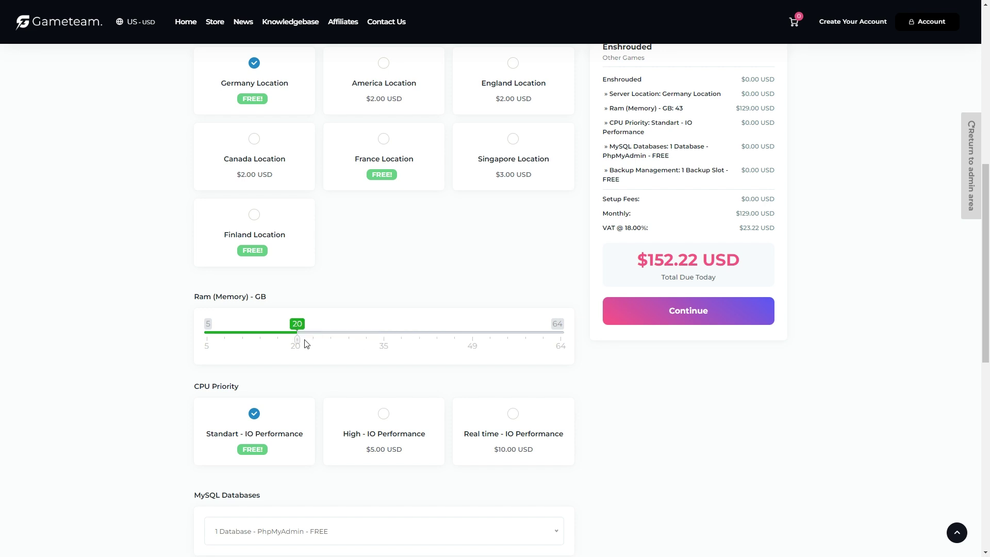
left_click_drag(289, 342, 199, 341)
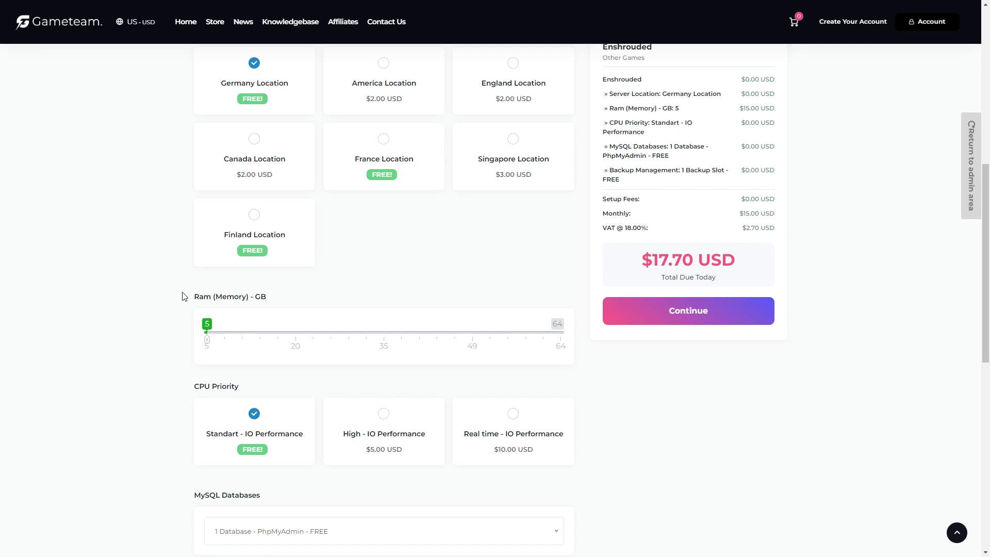
scroll(184, 296, "up", 1)
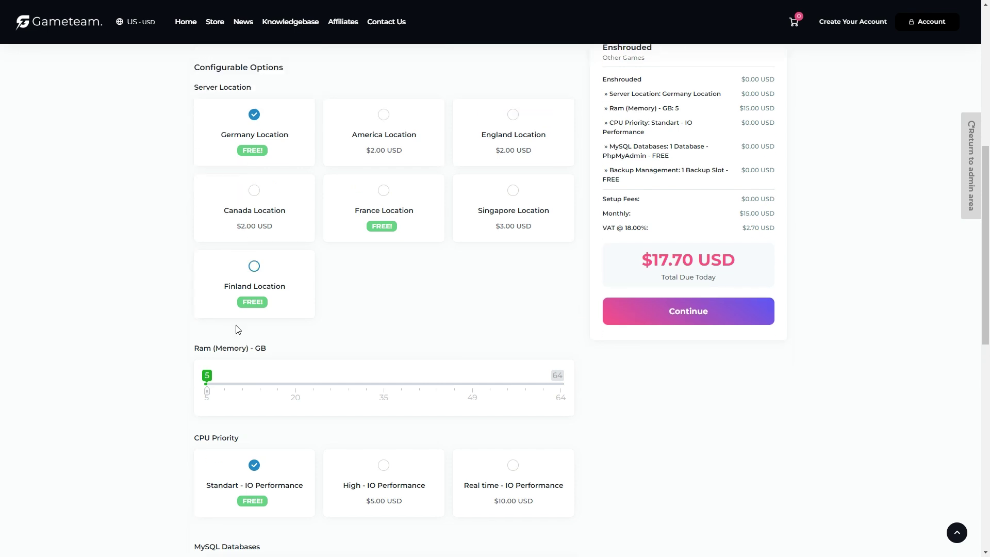
left_click(242, 390)
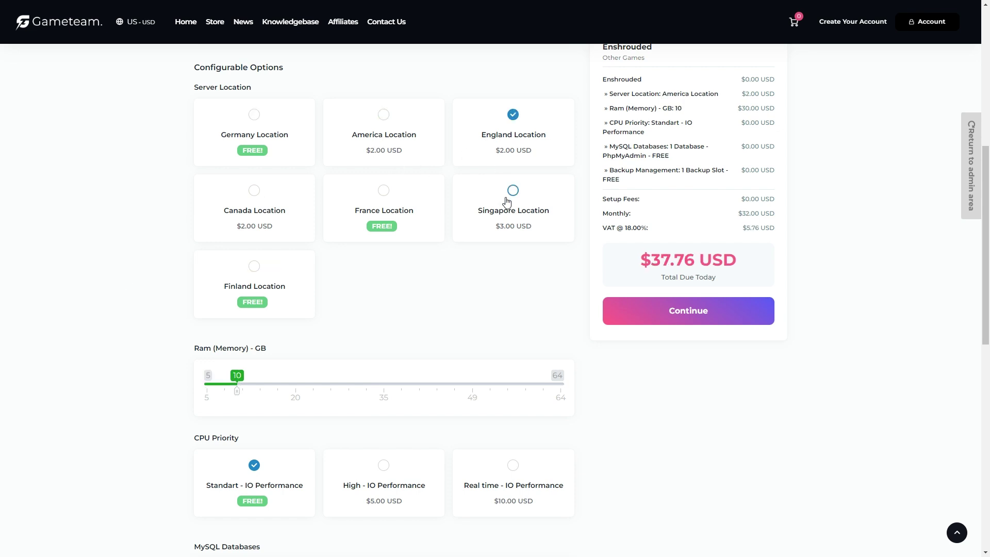
Step: Compare High and Real time CPU priority, keeping it at Standart
left_click(410, 216)
scroll(274, 142, "down", 3)
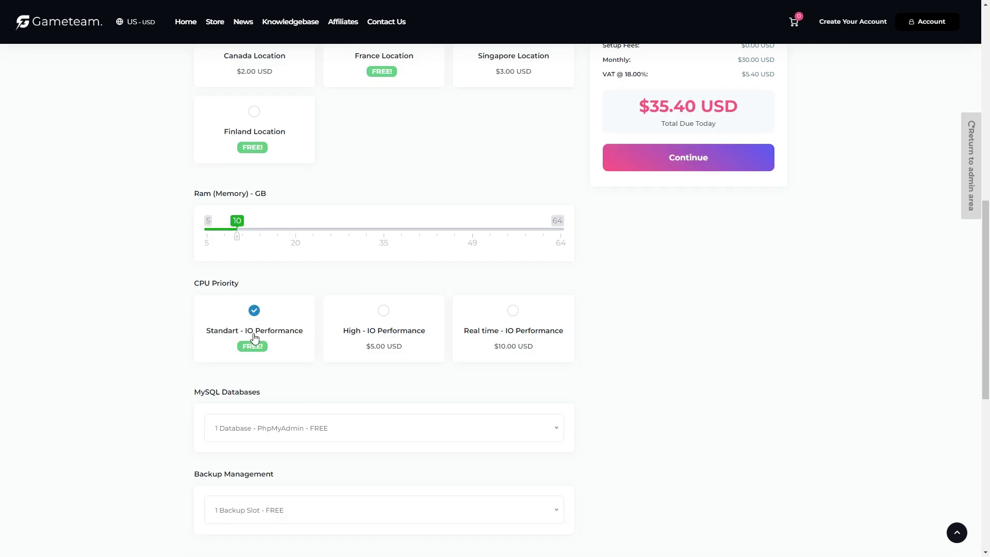
left_click(355, 329)
left_click(462, 326)
left_click(231, 324)
scroll(231, 324, "down", 5)
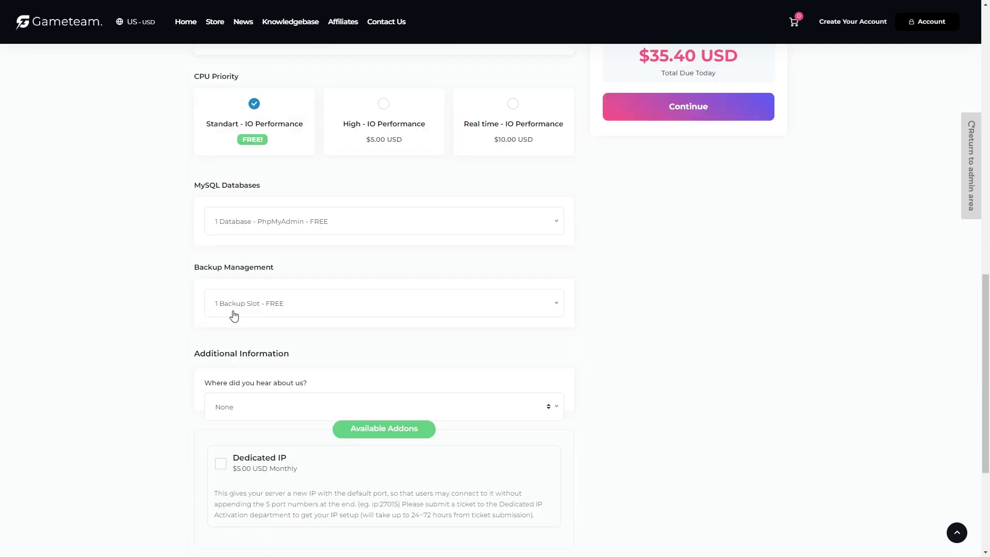
Step: Try 2 MySQL databases, then keep the free single database and single backup slot
left_click(283, 178)
left_click(279, 221)
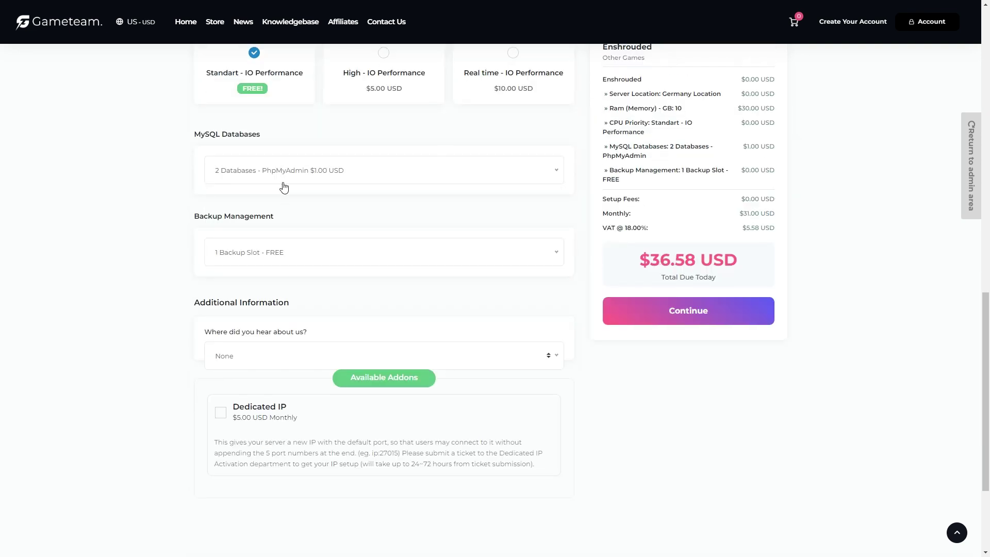
left_click(282, 180)
left_click(284, 196)
left_click(230, 255)
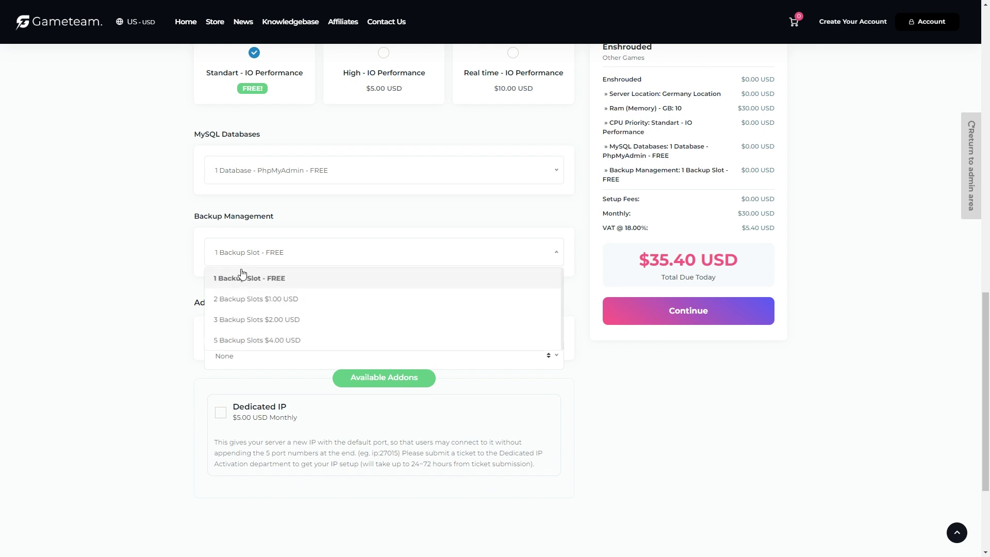
left_click(244, 279)
Step: Select Finland as the server location and look over the remaining options
scroll(178, 256, "up", 10)
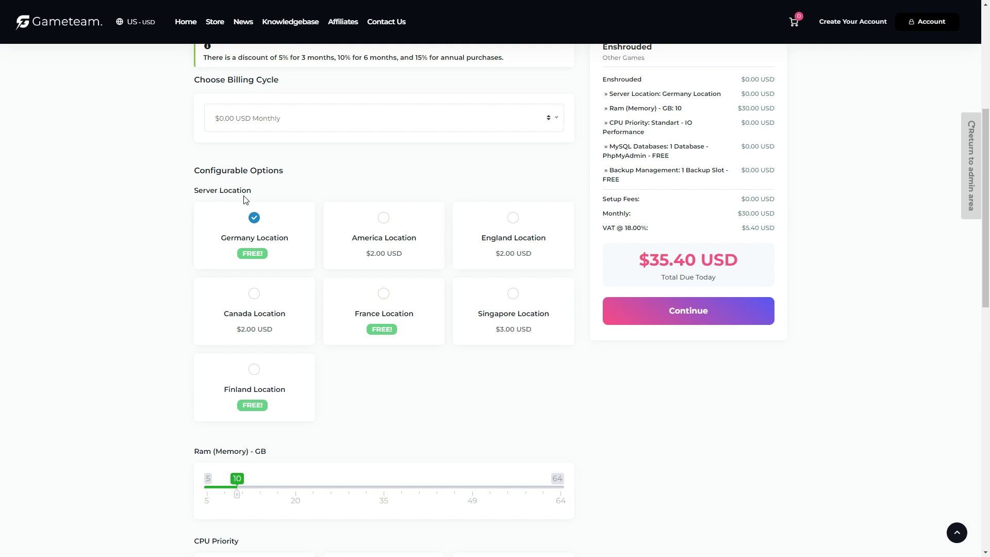
left_click(334, 297)
scroll(484, 387, "down", 2)
scroll(481, 361, "down", 4)
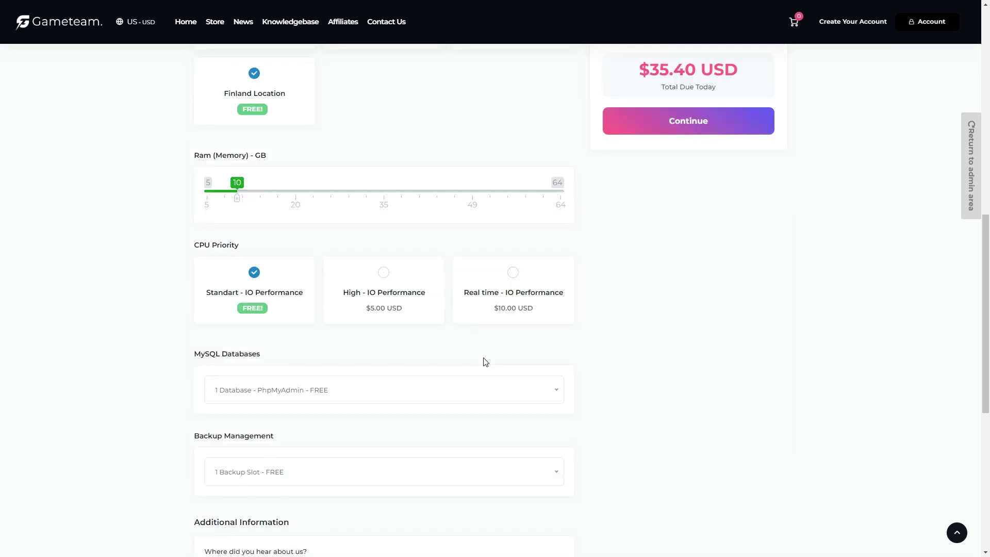
scroll(402, 297, "down", 3)
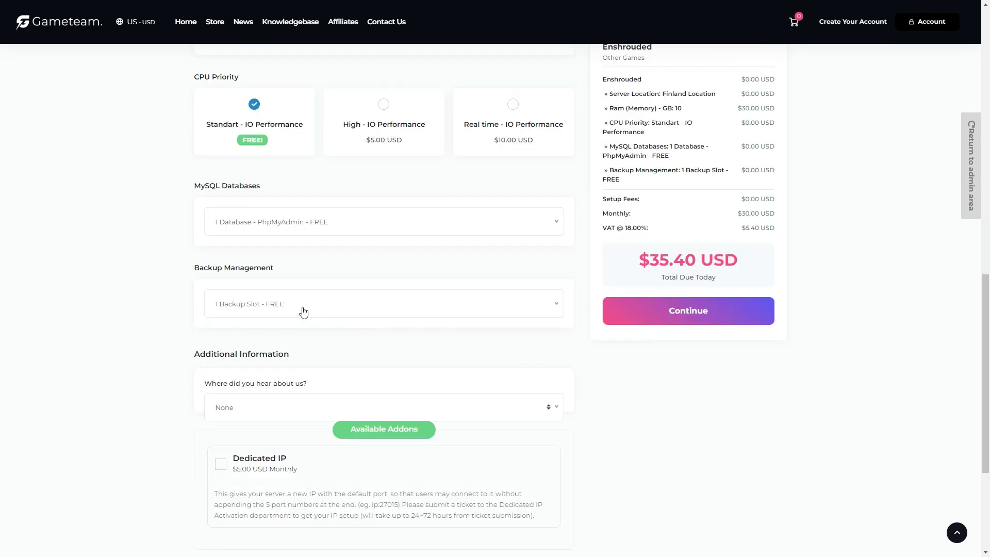
Step: Set 2 backup slots and 2 MySQL databases for the order
left_click(277, 303)
left_click(278, 351)
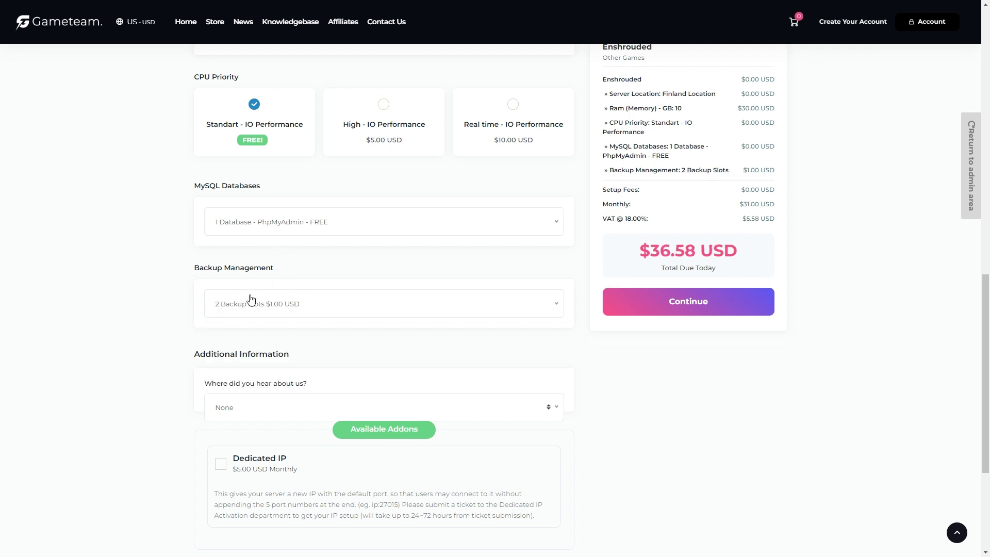
left_click(304, 229)
left_click(304, 266)
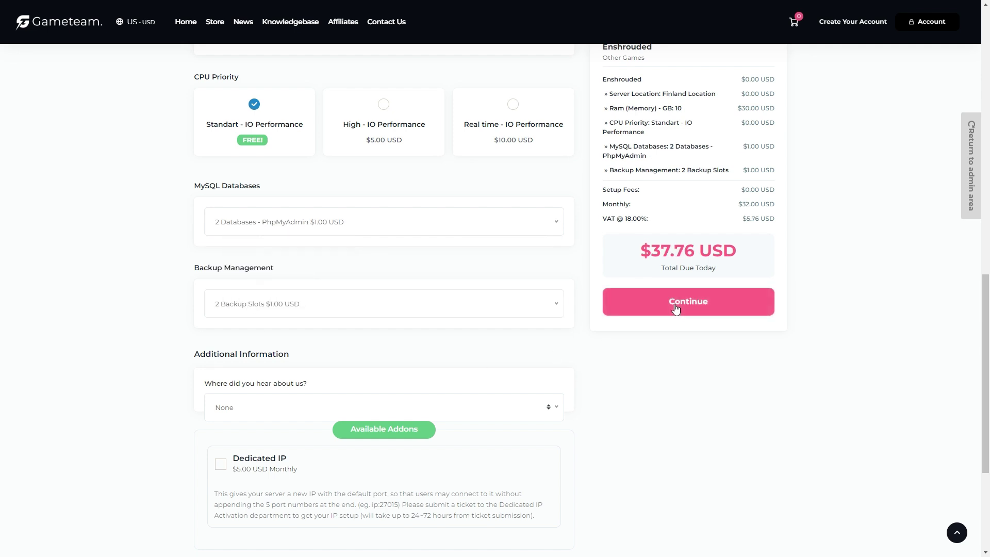
Step: Toggle the Dedicated IP addon on and back off, leaving the referral answer at None
scroll(226, 404, "down", 1)
left_click(235, 410)
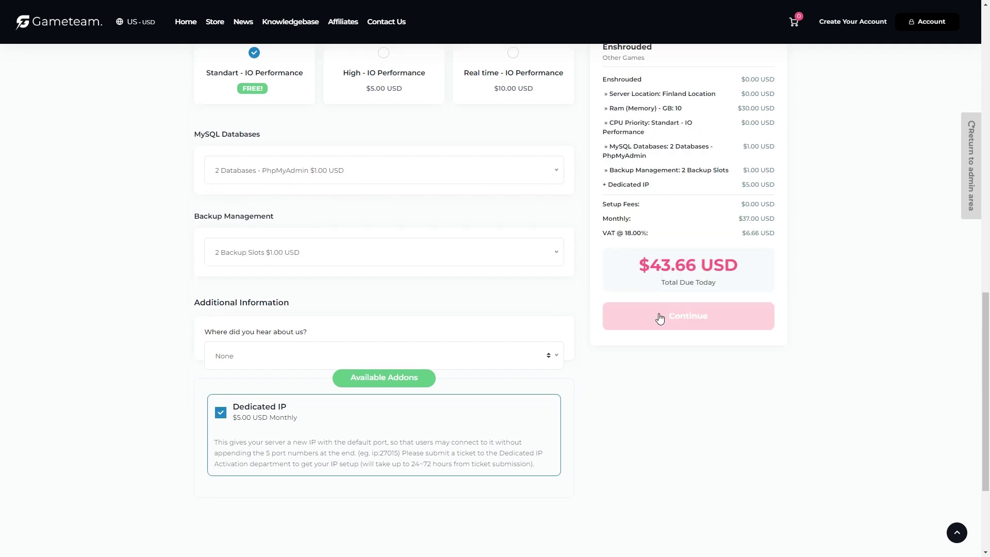
scroll(689, 356, "up", 2)
scroll(267, 481, "down", 1)
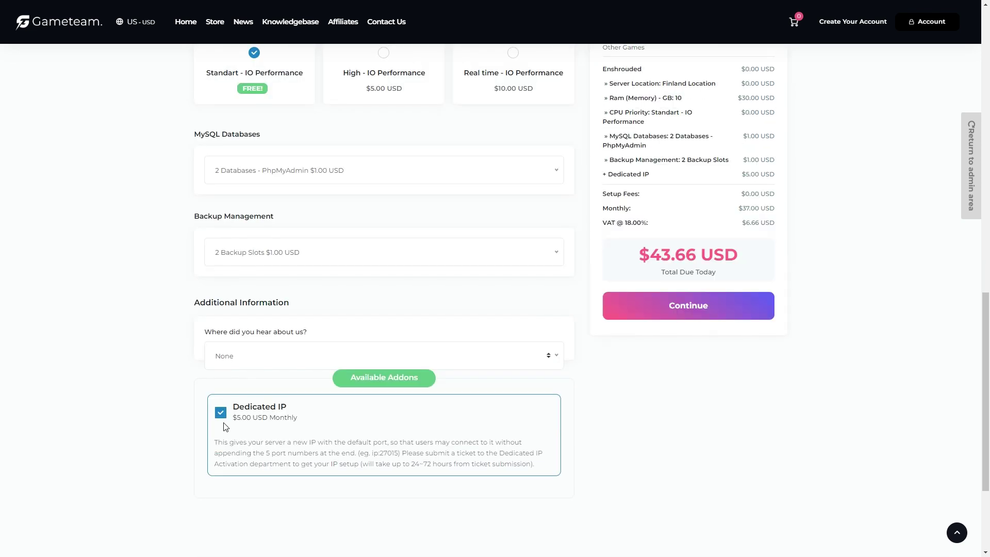
left_click(268, 417)
left_click(303, 356)
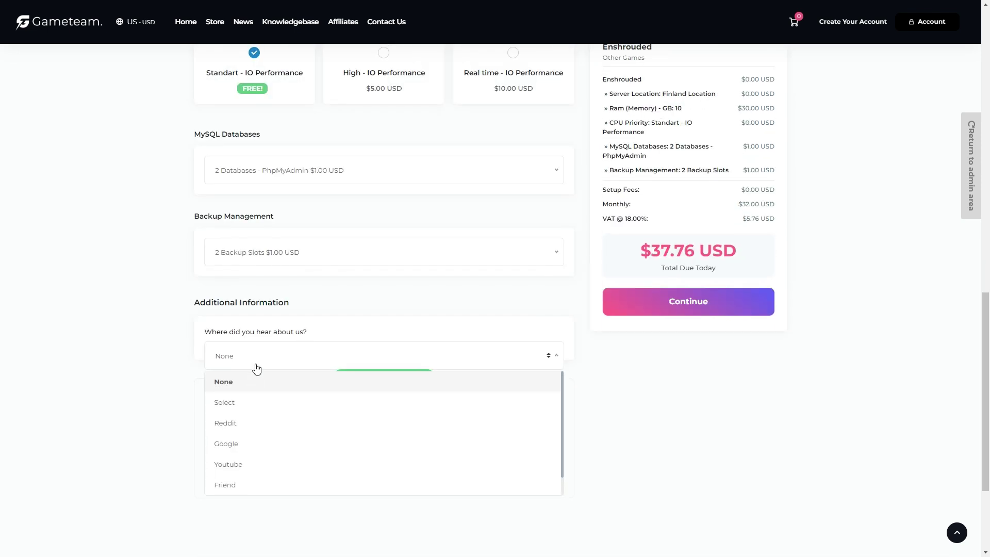
left_click(257, 368)
Step: Check the location and RAM lines in the order summary, then continue to Review & Checkout
scroll(661, 316, "up", 2)
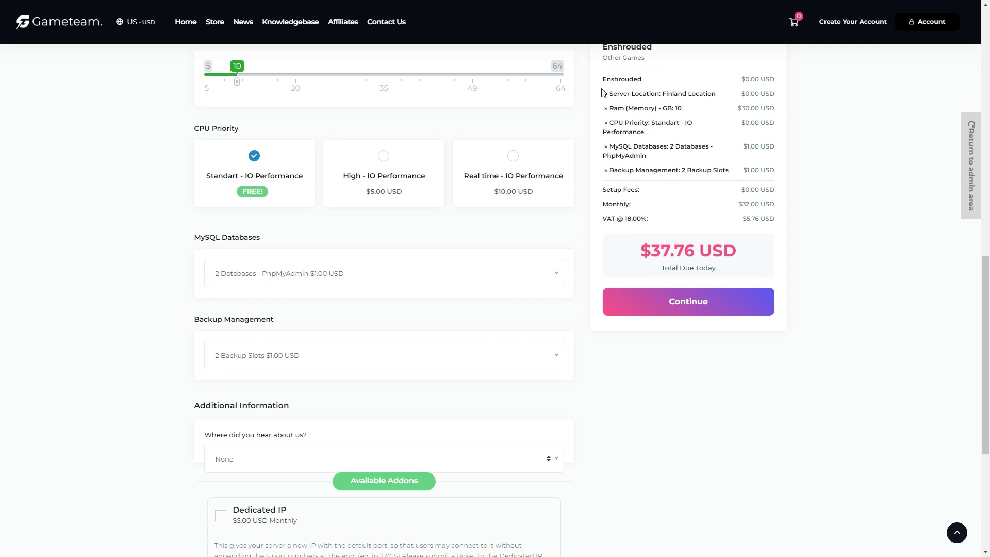
left_click_drag(602, 92, 684, 94)
left_click_drag(609, 108, 694, 116)
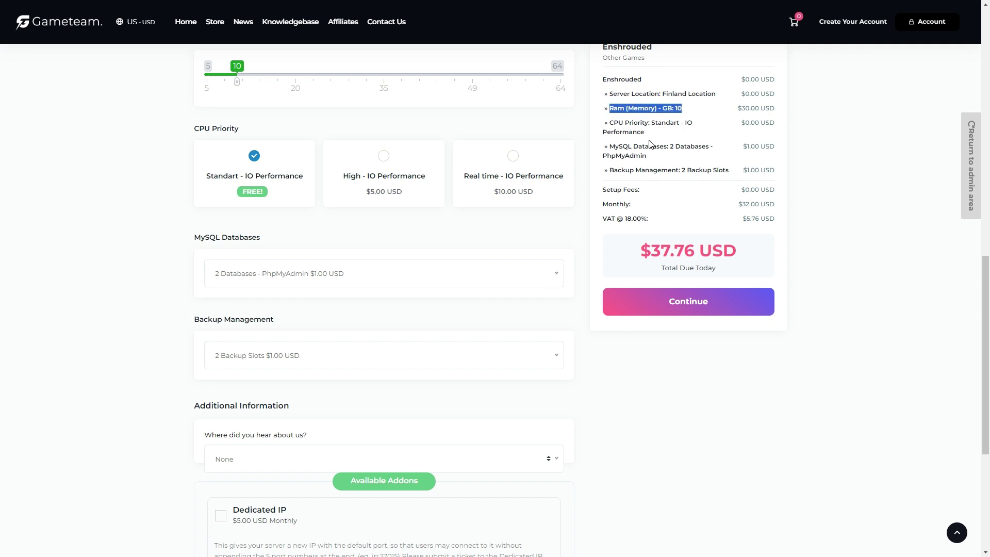
left_click(634, 166)
left_click(707, 308)
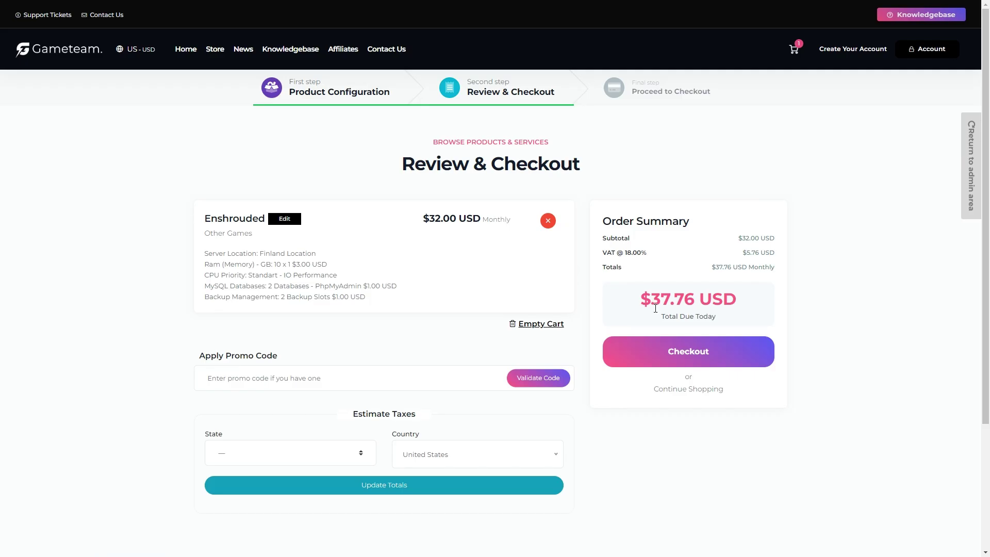
Step: Proceed to checkout and compare PayPal and cryptocurrency as payment methods
left_click(655, 343)
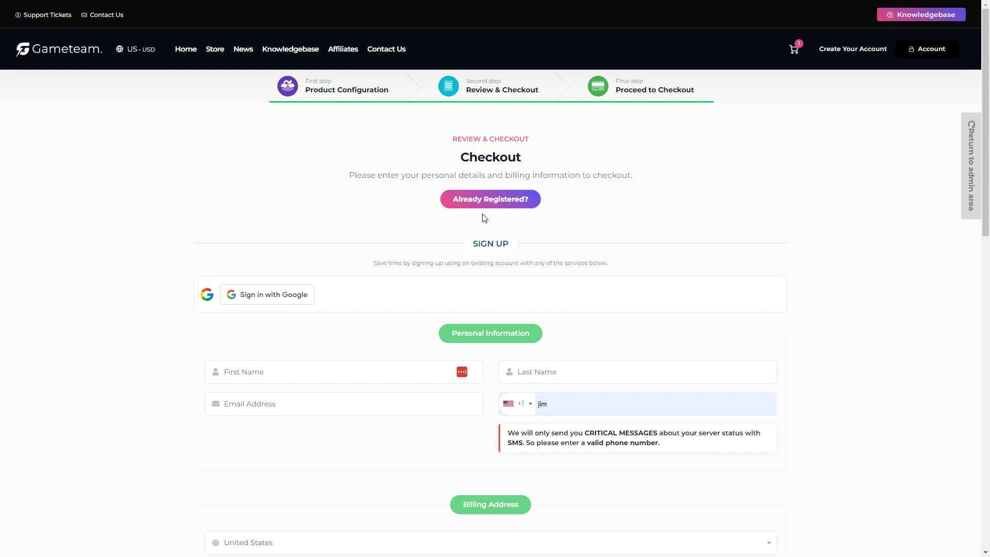
scroll(471, 232, "down", 3)
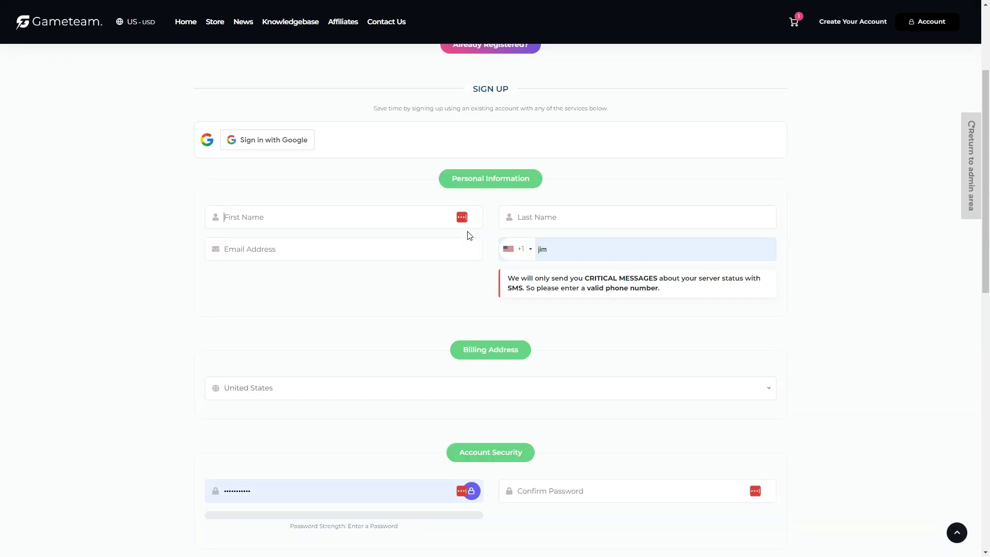
scroll(470, 235, "down", 10)
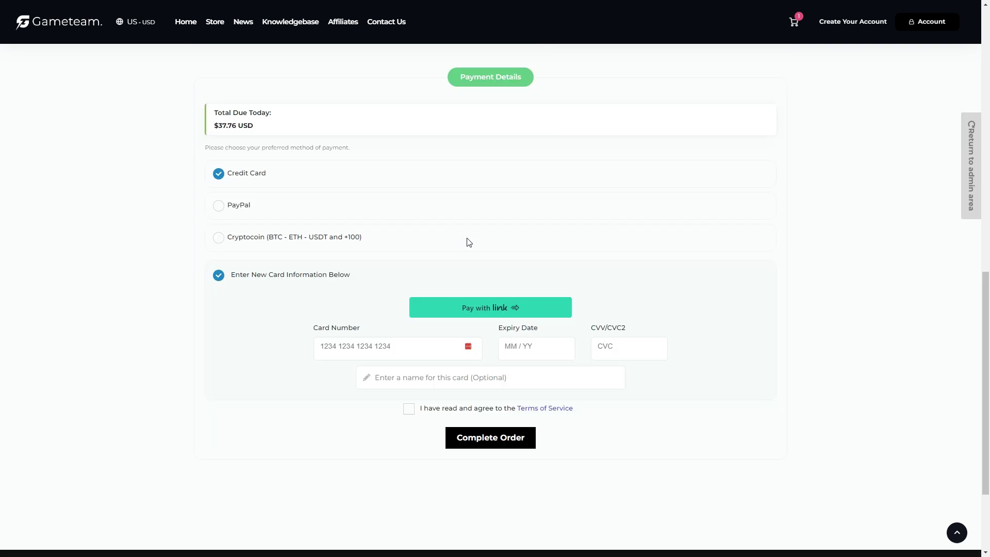
left_click(218, 195)
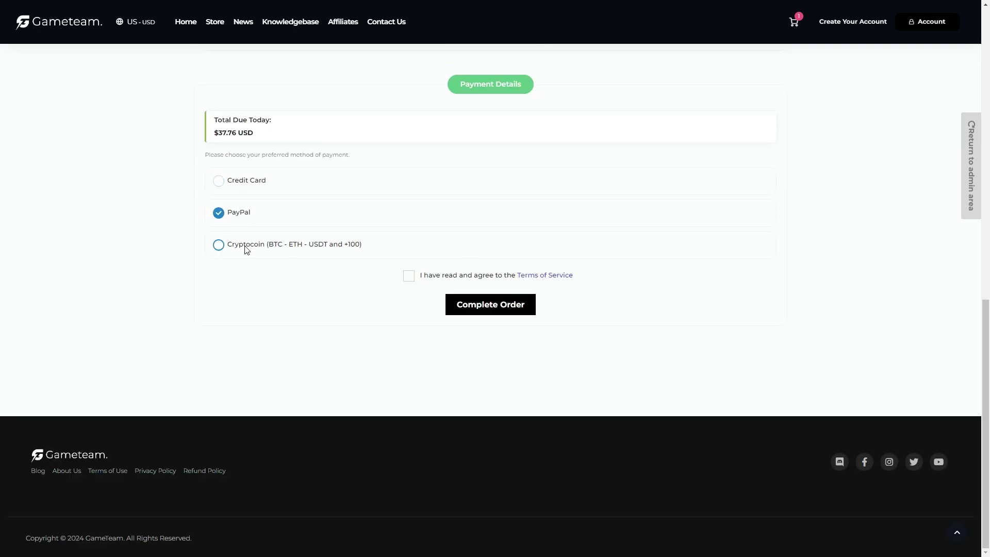
left_click(247, 250)
left_click_drag(354, 246, 281, 250)
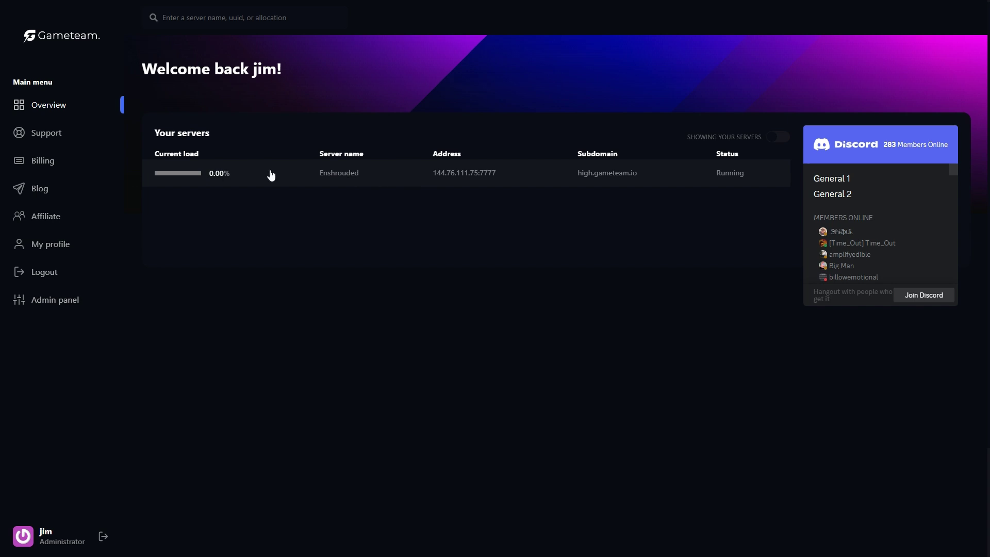
Step: Open the Enshrouded server's page from the overview and scroll down its sidebar
left_click(363, 178)
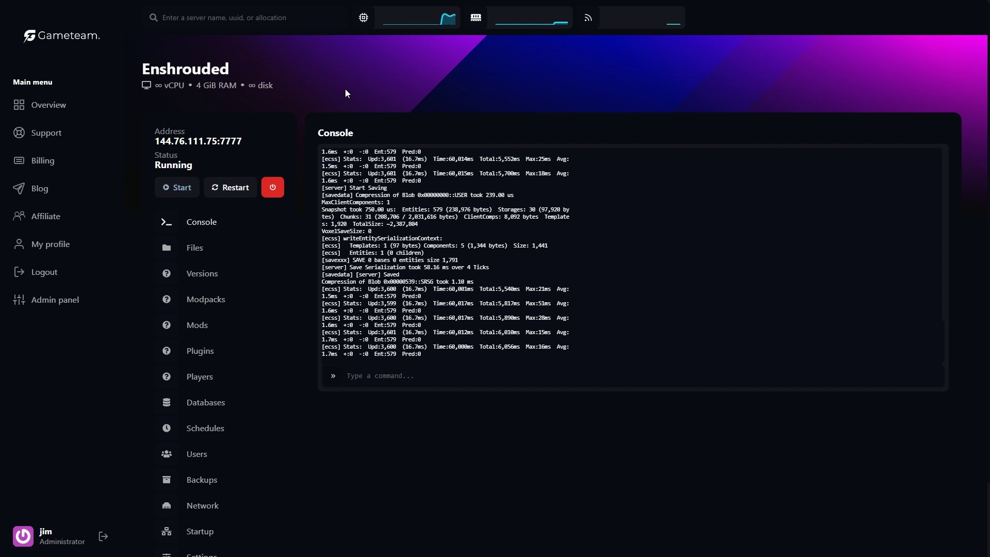
scroll(268, 227, "down", 2)
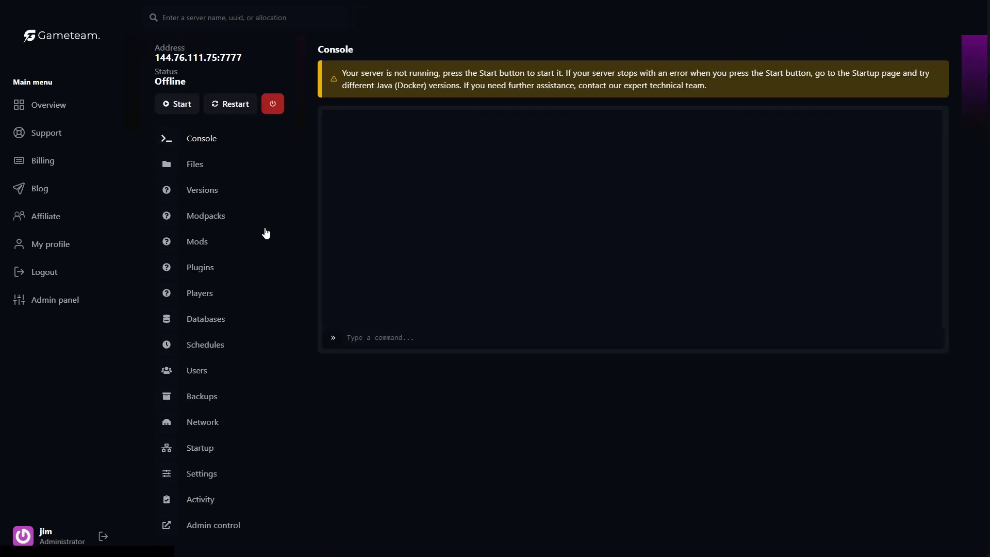
Step: Open the Startup page and look over the server name, password, slot count and Offline status
left_click(212, 449)
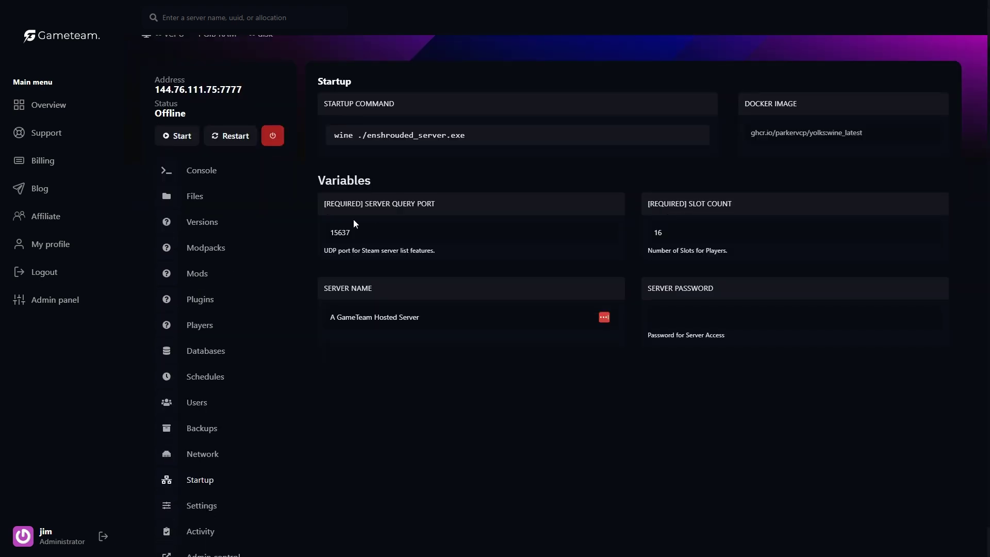
left_click_drag(340, 288, 712, 287)
left_click_drag(655, 204, 749, 204)
left_click(299, 135)
left_click_drag(154, 113, 196, 114)
left_click(195, 114)
Step: Try 50 slots, restore the slot count to 16 after the rejection, and return to Console
double_click(707, 233)
type("50")
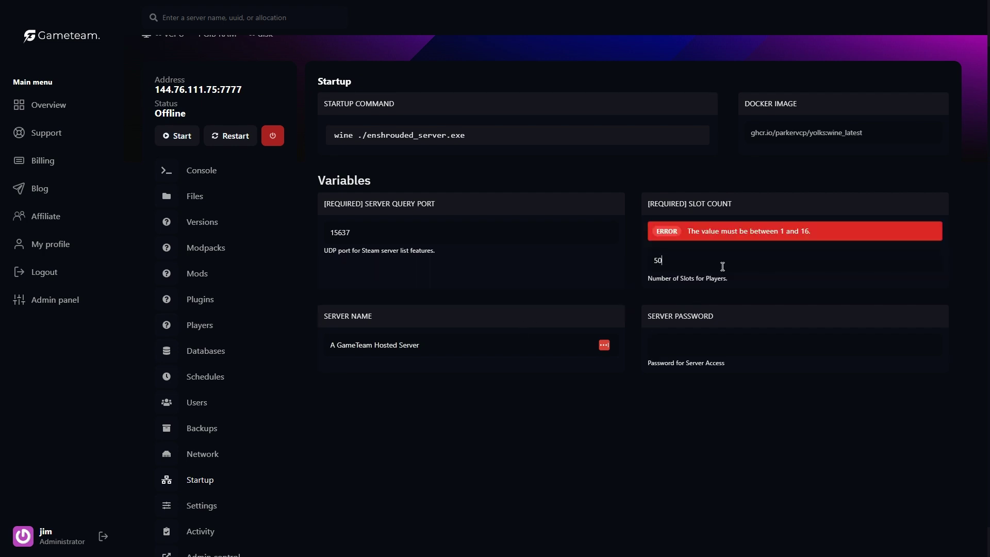
double_click(723, 266)
type("16")
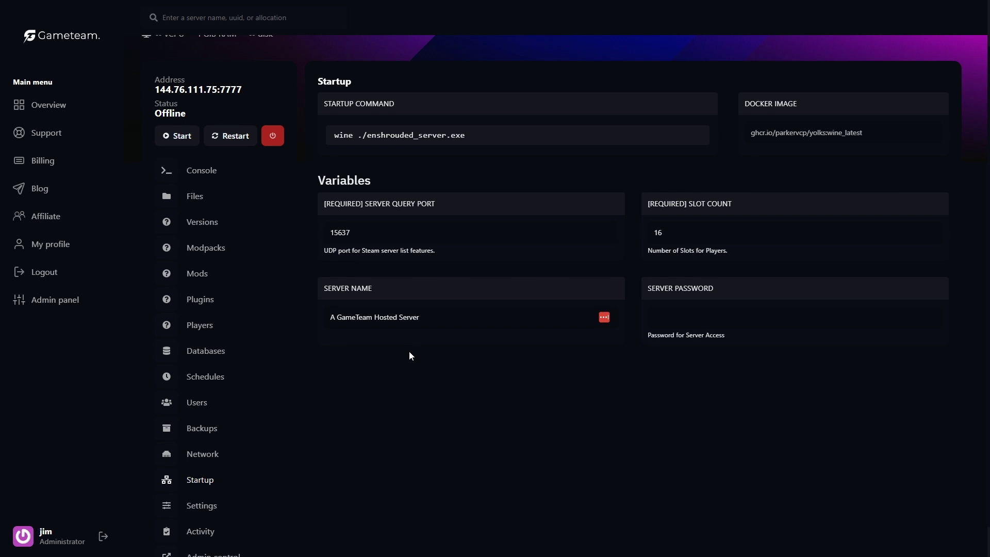
left_click(224, 178)
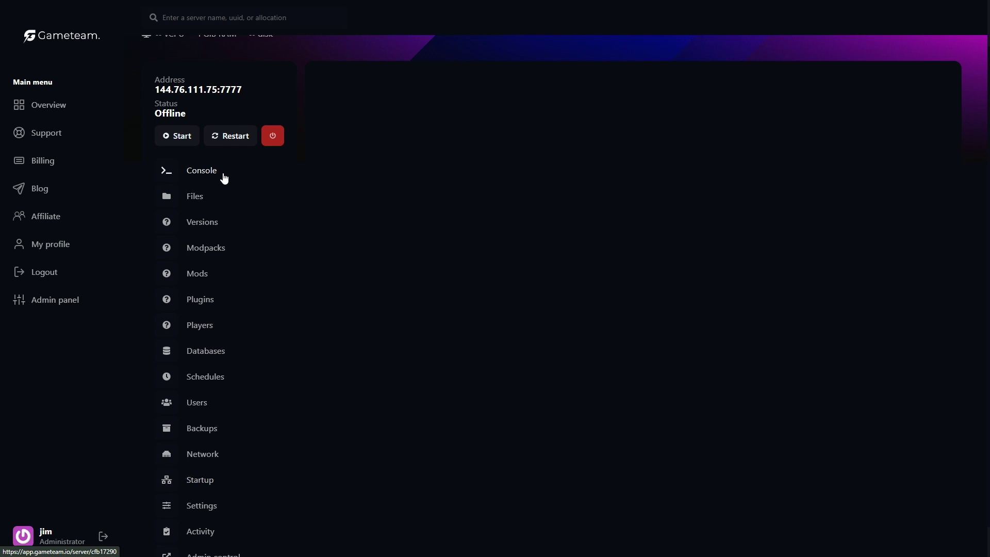
Step: Start the Enshrouded server and watch its status go from Starting to Running
left_click(177, 136)
left_click_drag(154, 101, 203, 113)
left_click(203, 112)
scroll(199, 129, "up", 1)
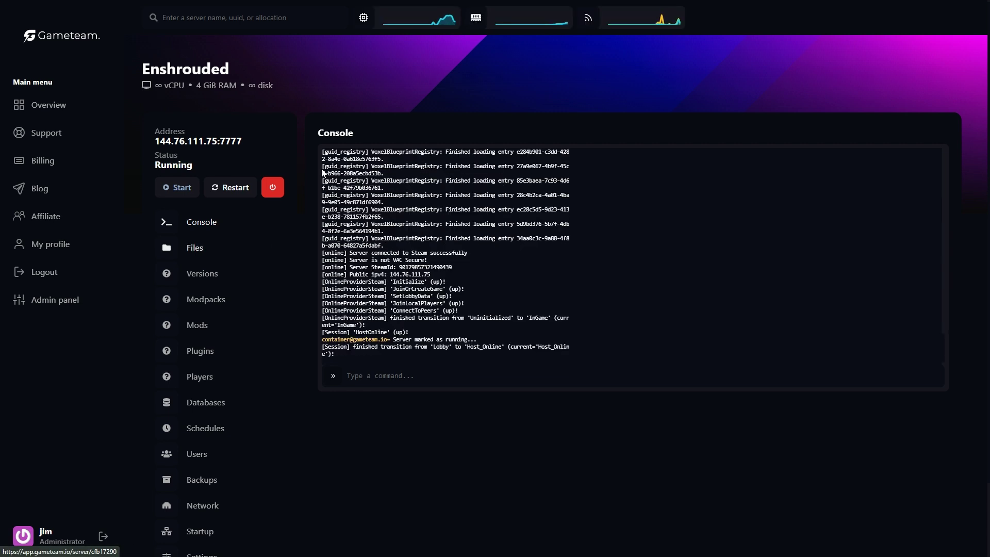
Step: Check the CPU, memory and network graphs, then copy 144.76.111.75:7777 from under Address
mouse_move(447, 21)
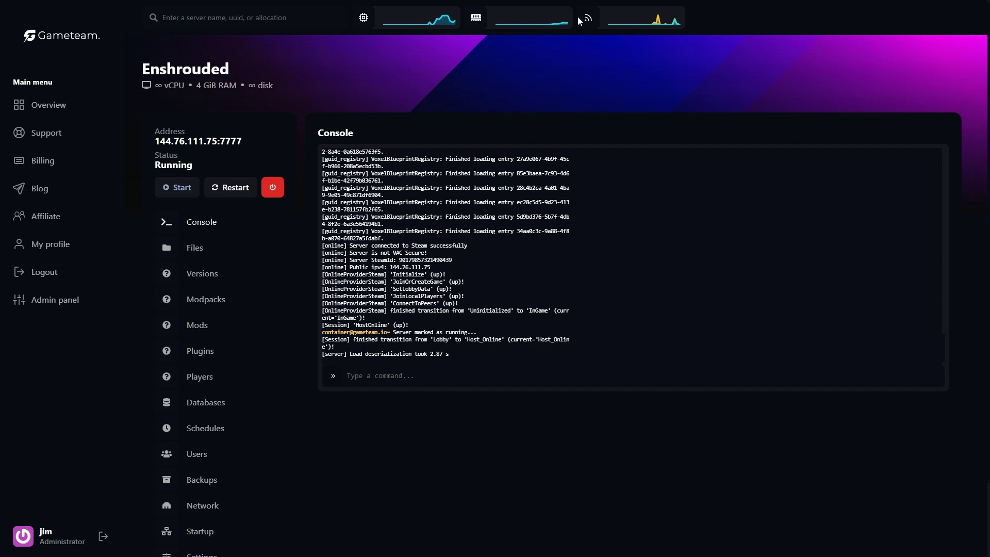
mouse_move(659, 22)
mouse_move(524, 12)
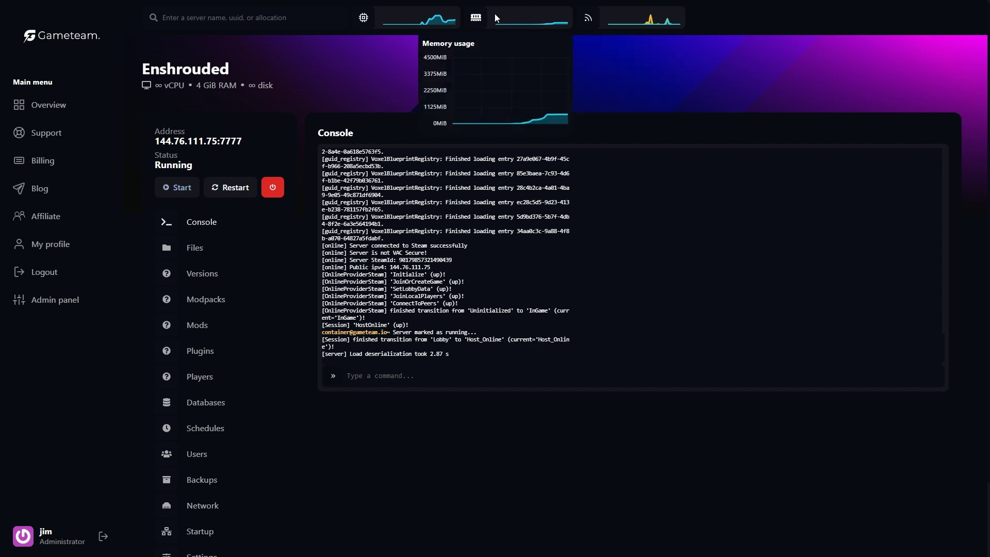
left_click_drag(193, 165, 268, 147)
left_click(266, 146)
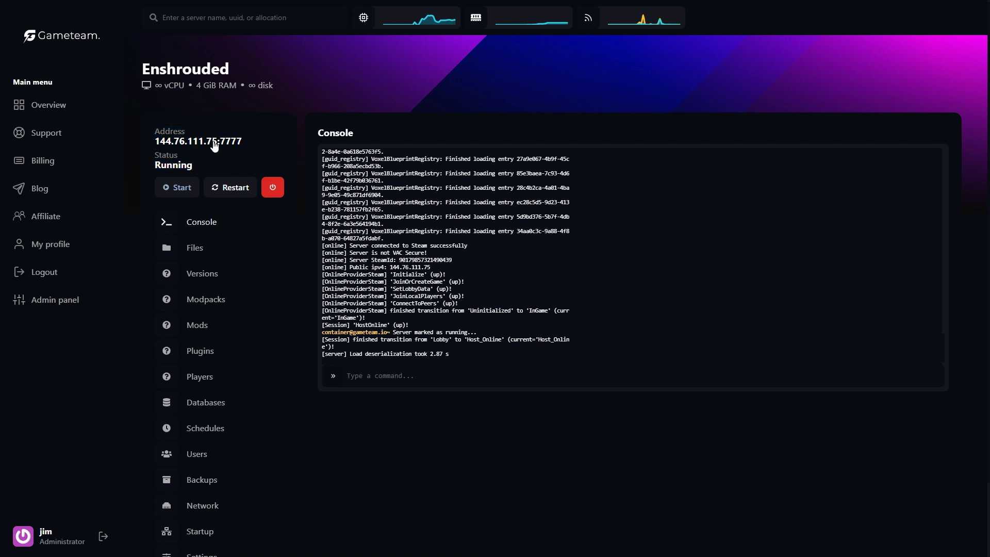
left_click(186, 143)
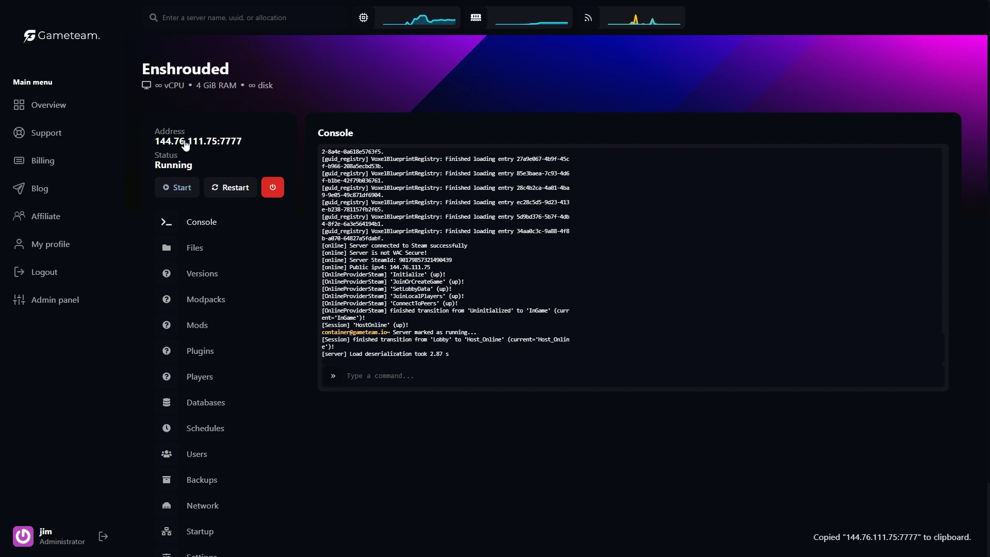
left_click(185, 143)
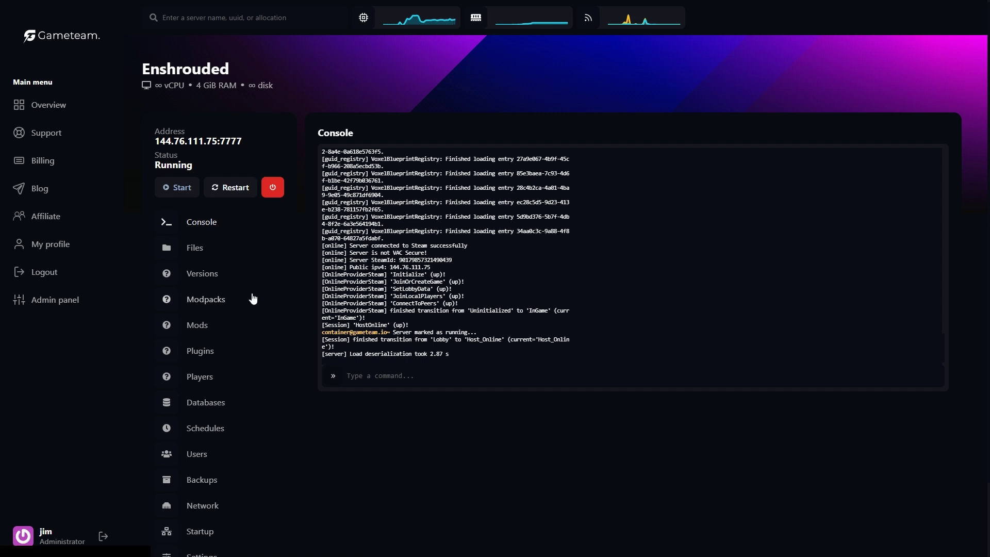
scroll(246, 306, "down", 2)
scroll(259, 330, "up", 2)
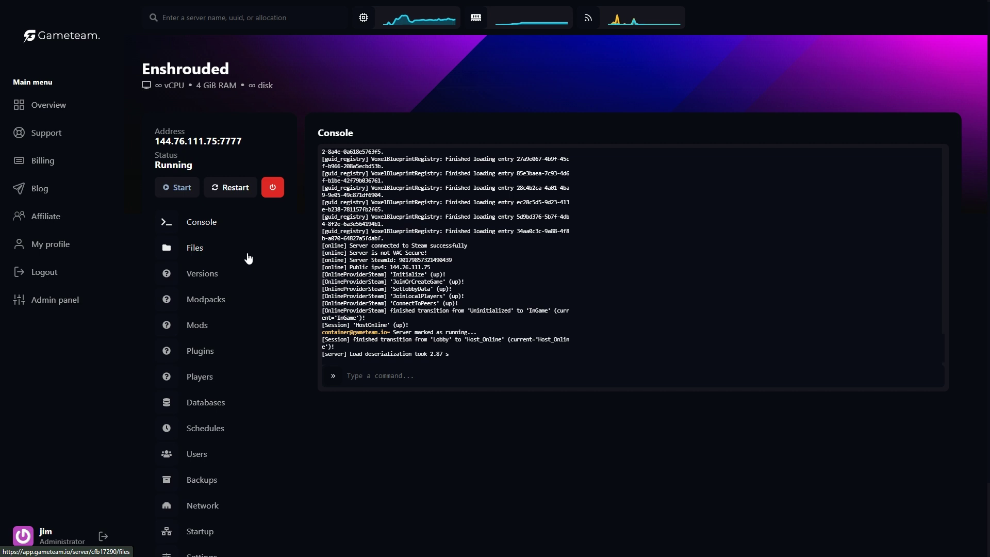
Step: Scroll the server sidebar down and go to Settings for the SFTP details and server name
scroll(261, 356, "down", 2)
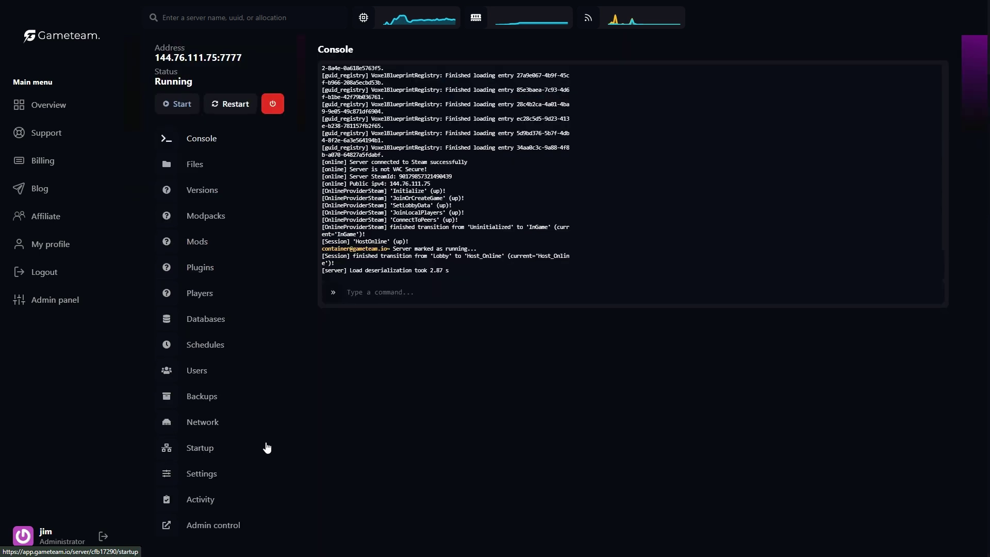
left_click(258, 484)
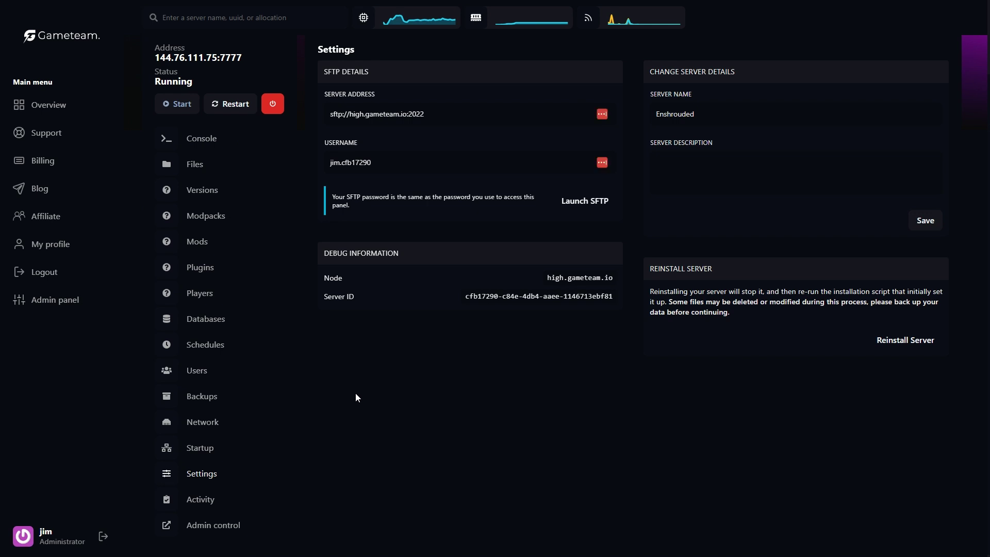